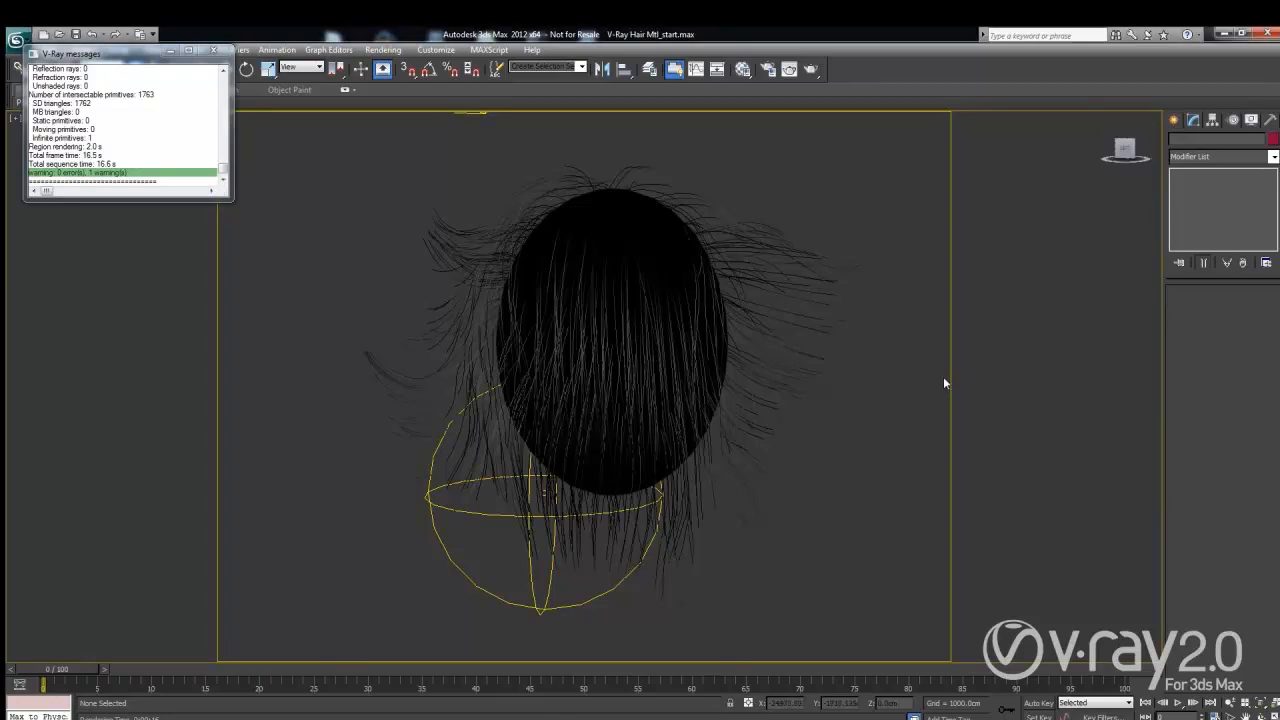
Step: Select the sphere's hair object and test-render it, which gives a black result
left_click(788, 251)
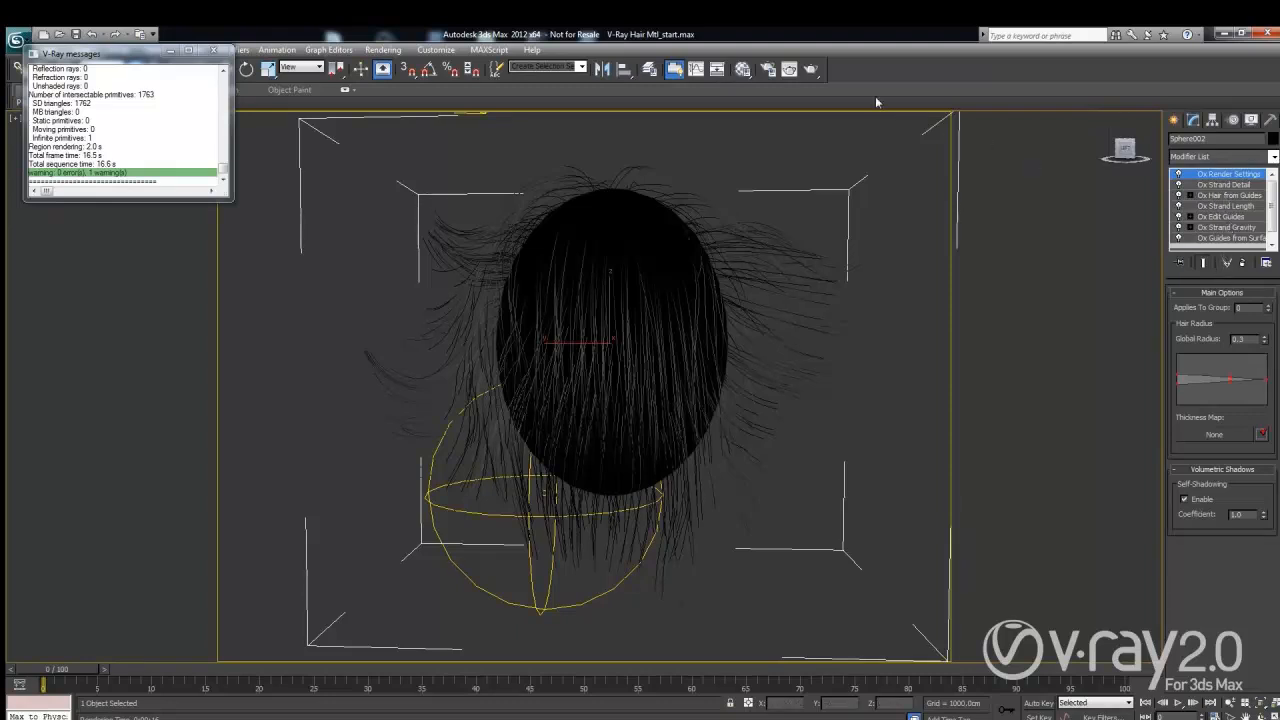
left_click(810, 69)
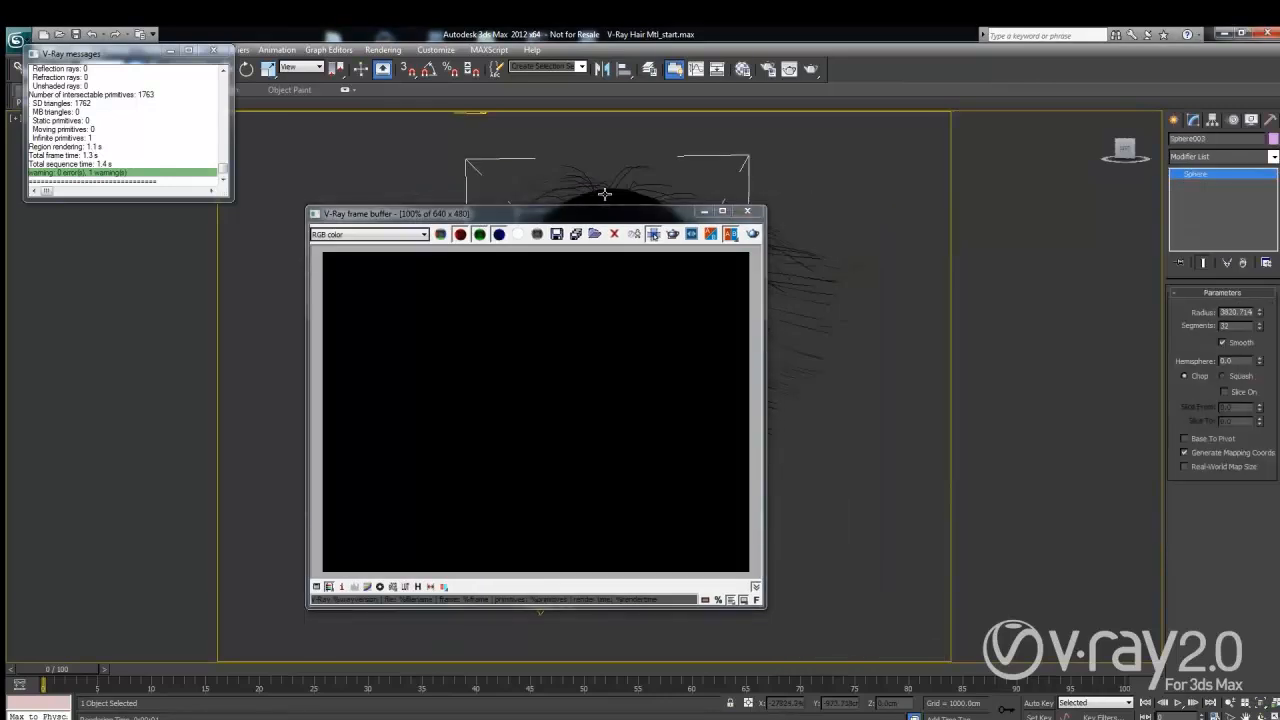
left_click(604, 195)
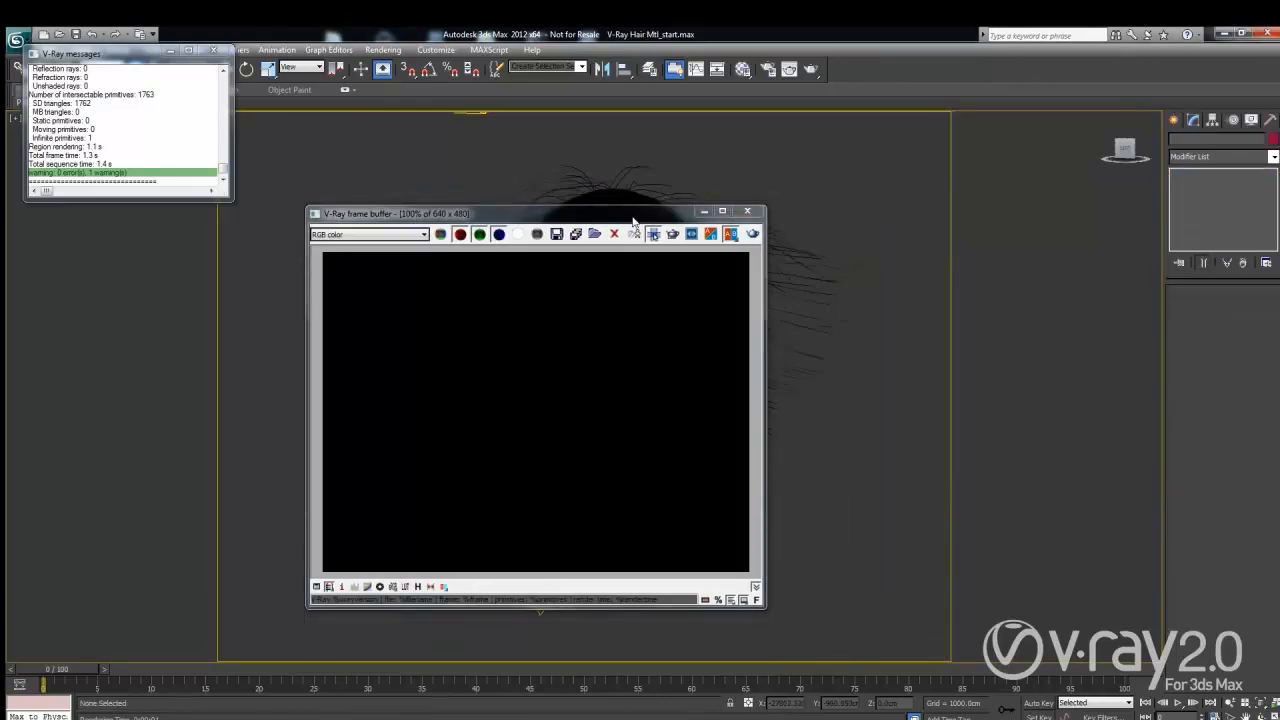
key("shift+q")
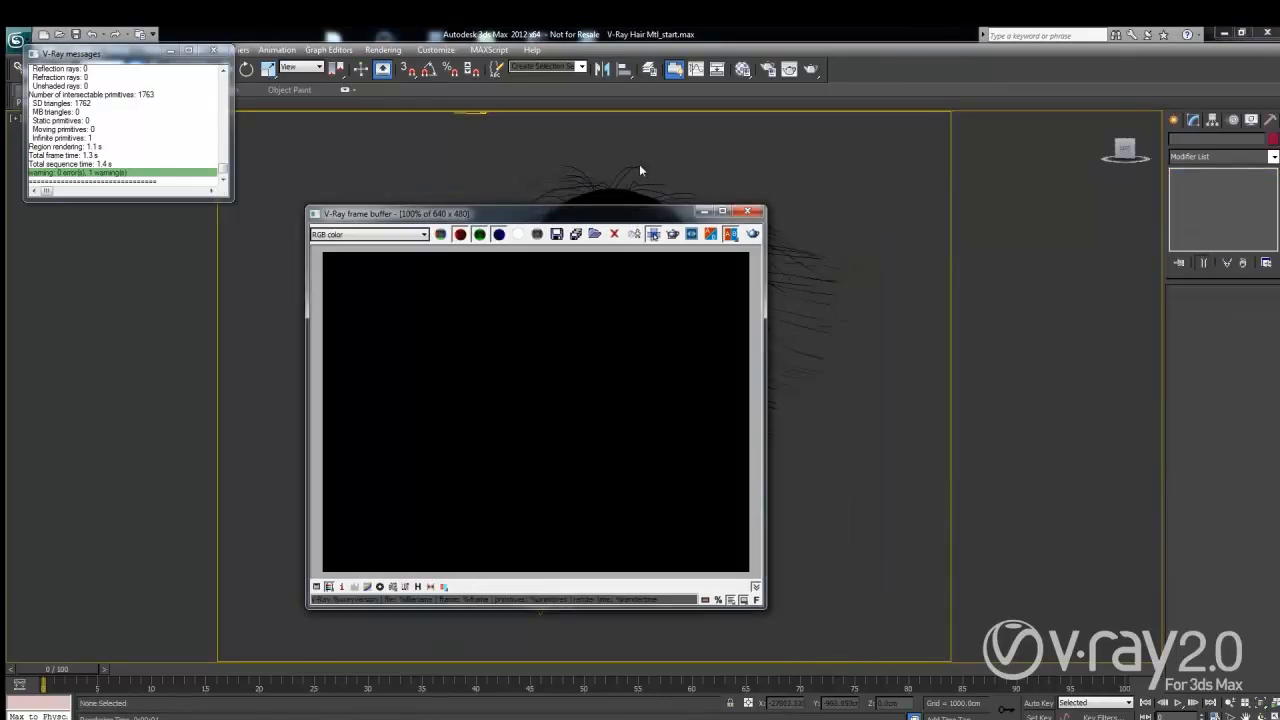
left_click(747, 211)
left_click(766, 234)
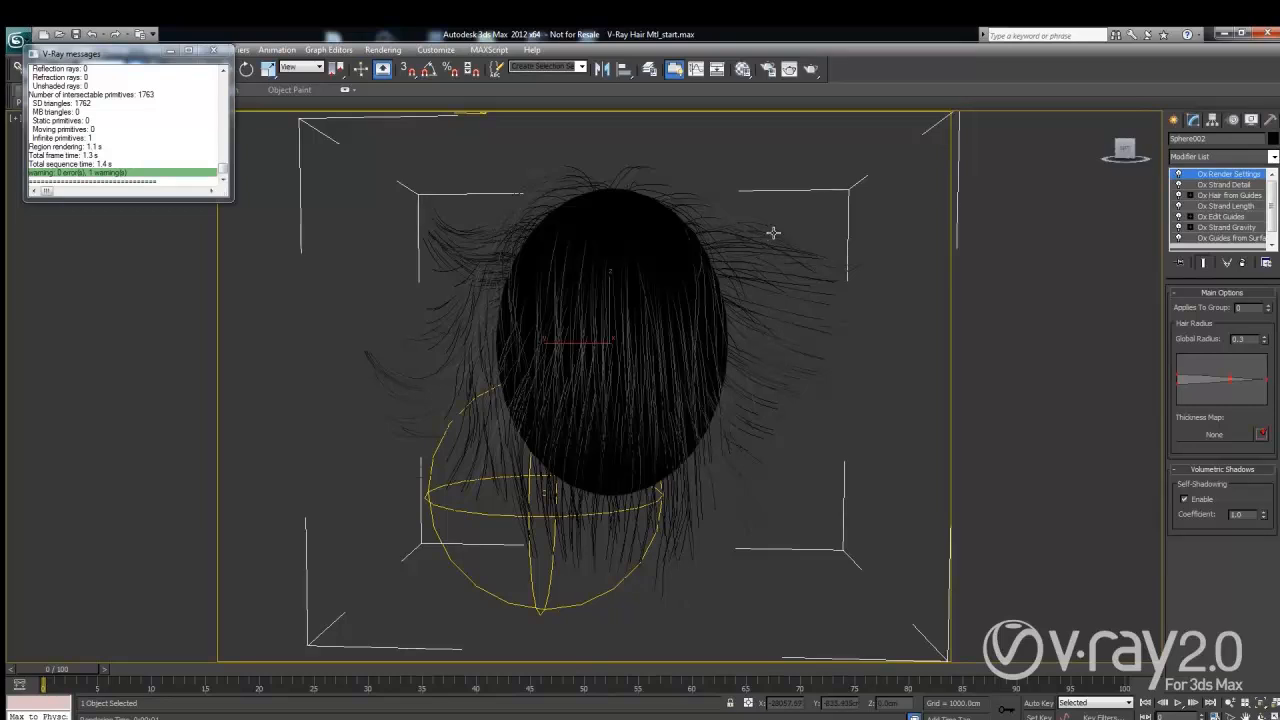
Step: Add VRayOrnatrixMod to the top of the hair's modifier stack and render the blond hair
left_click(1201, 157)
scroll(1210, 420, "down", 5)
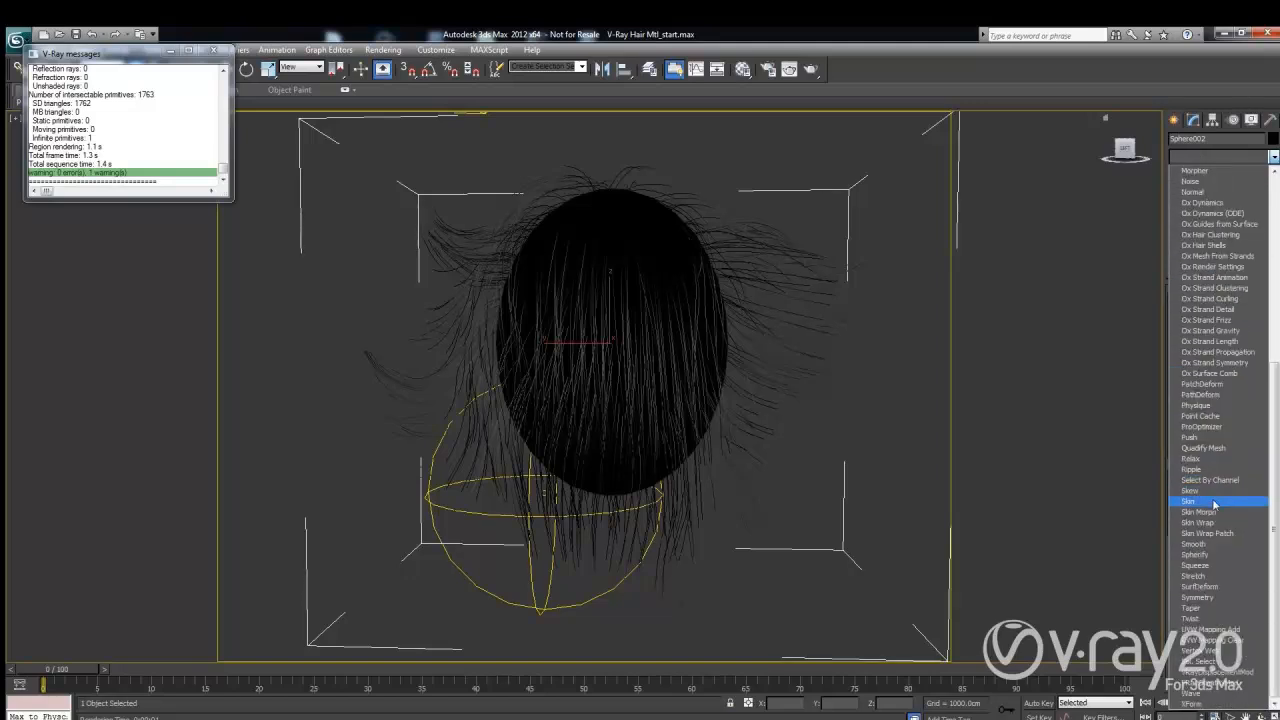
left_click(1207, 686)
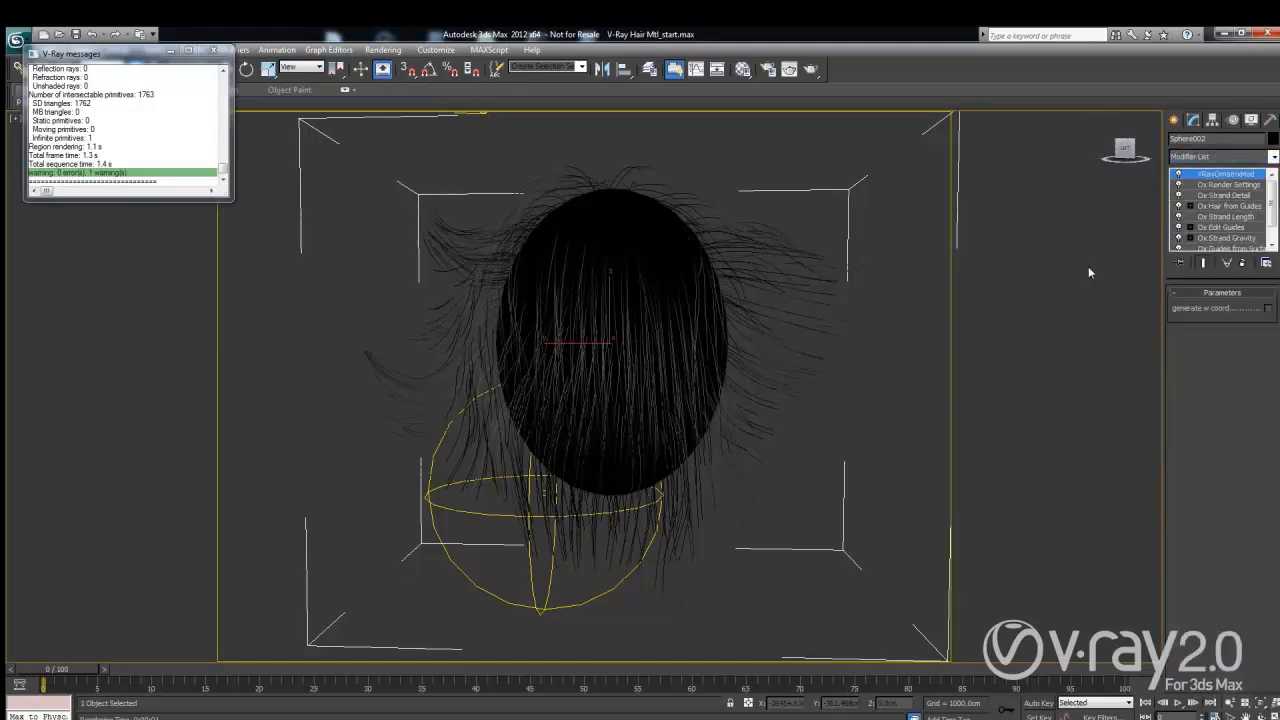
left_click(812, 70)
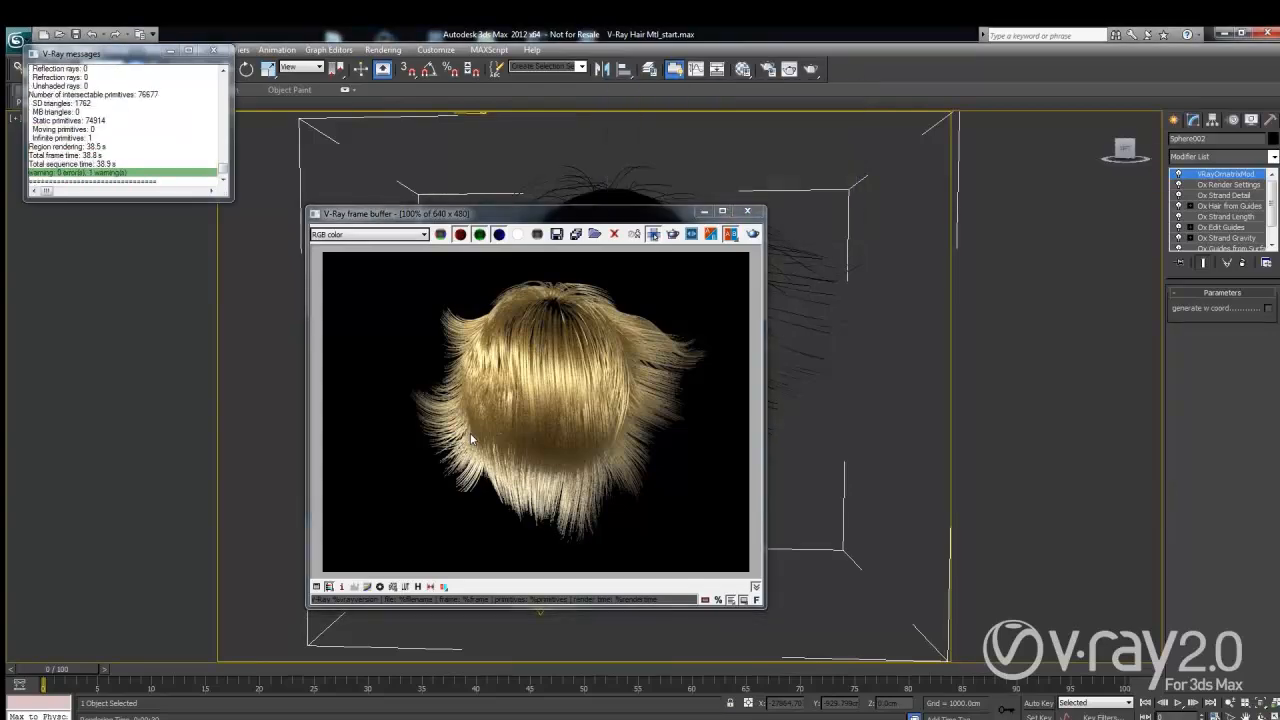
key("F10")
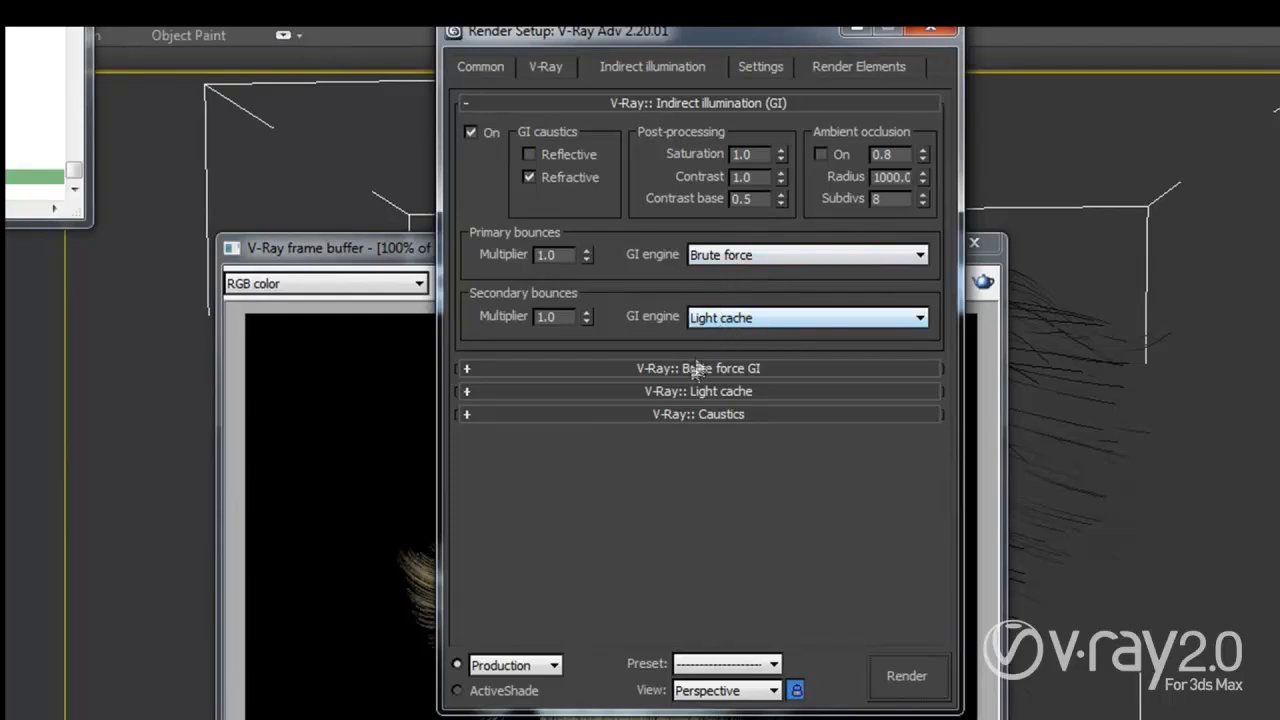
left_click(682, 391)
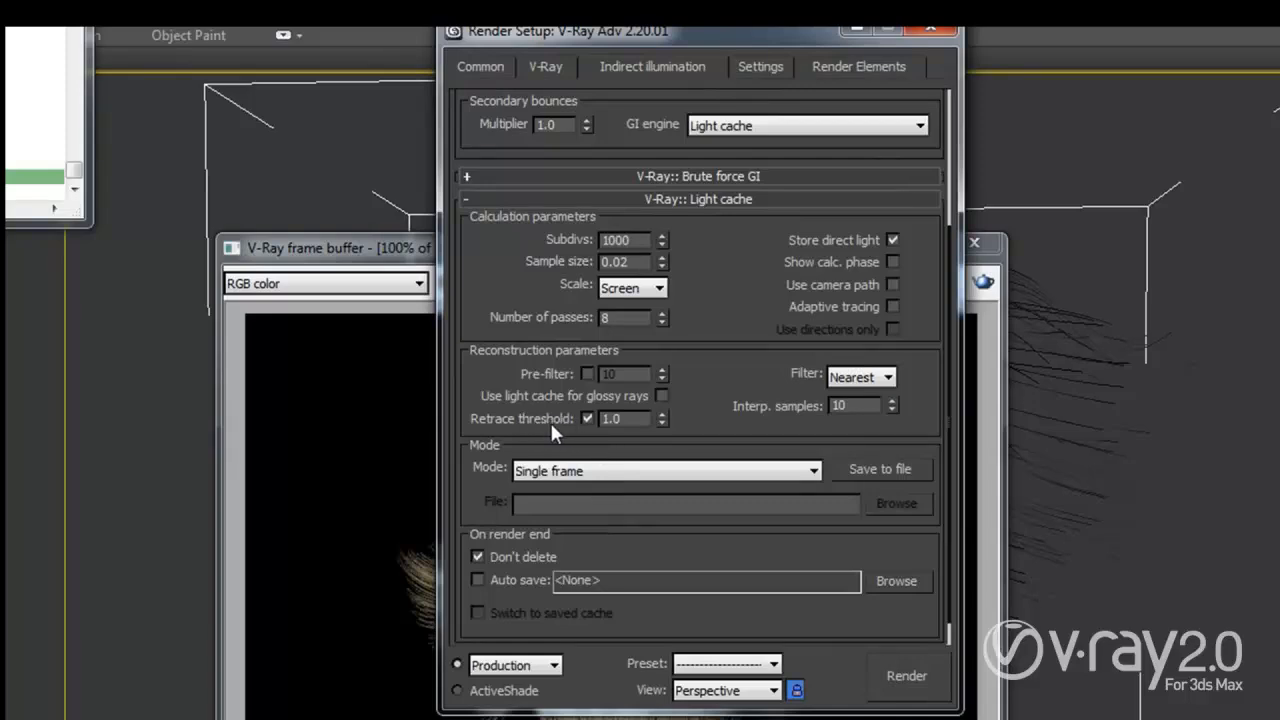
left_click(930, 28)
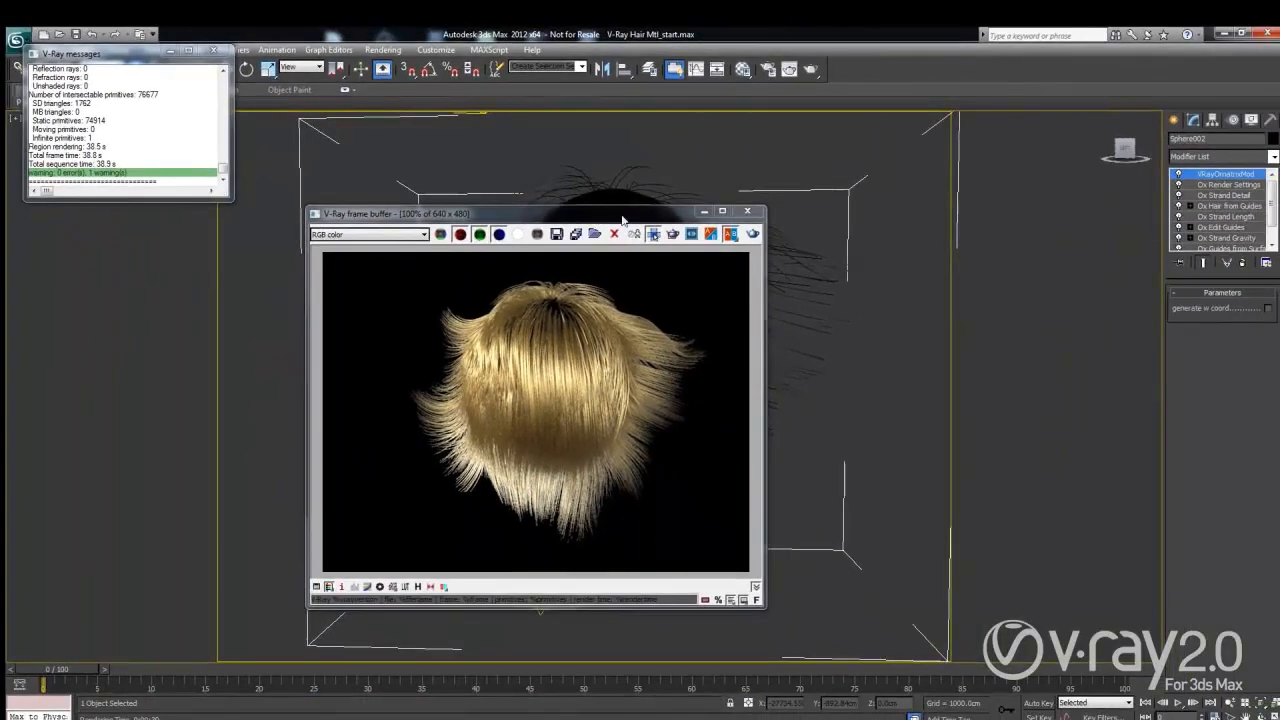
left_click_drag(600, 222, 820, 205)
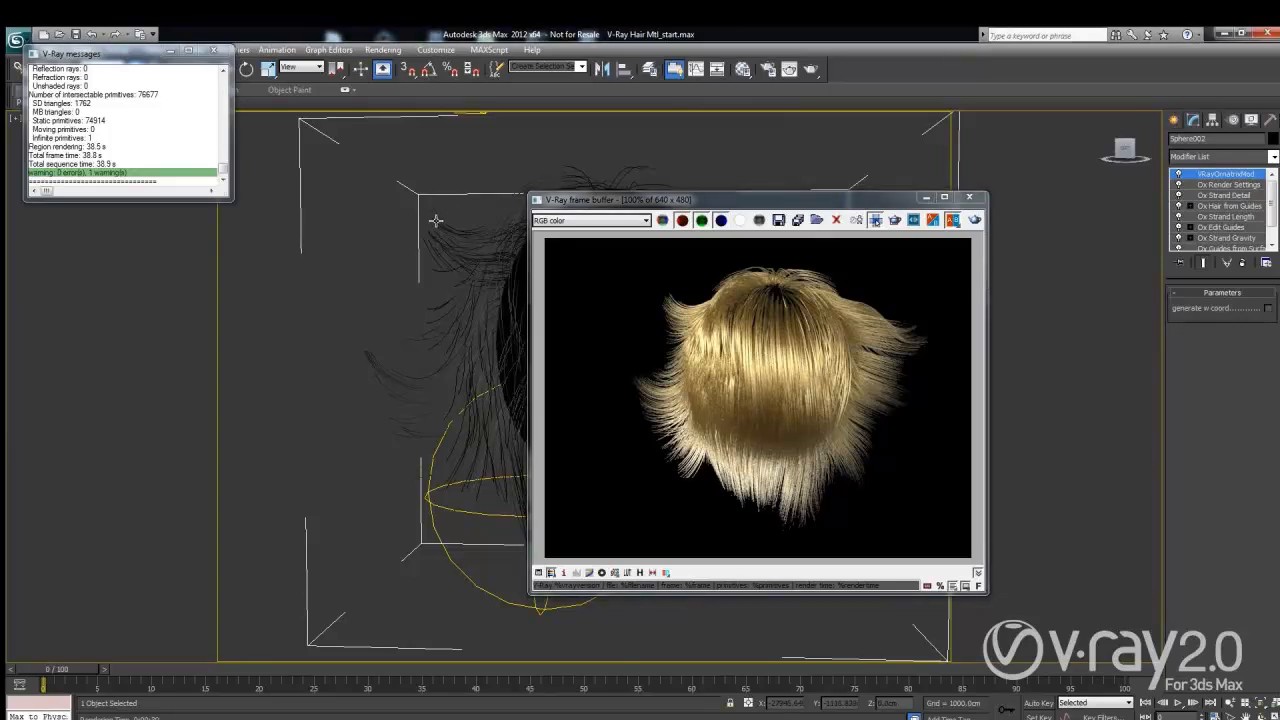
Step: Show the hair's Material #26 slot with its Blond shiny General parameters in the Material Editor
left_click(743, 70)
left_click_drag(899, 148, 324, 112)
left_click(374, 214)
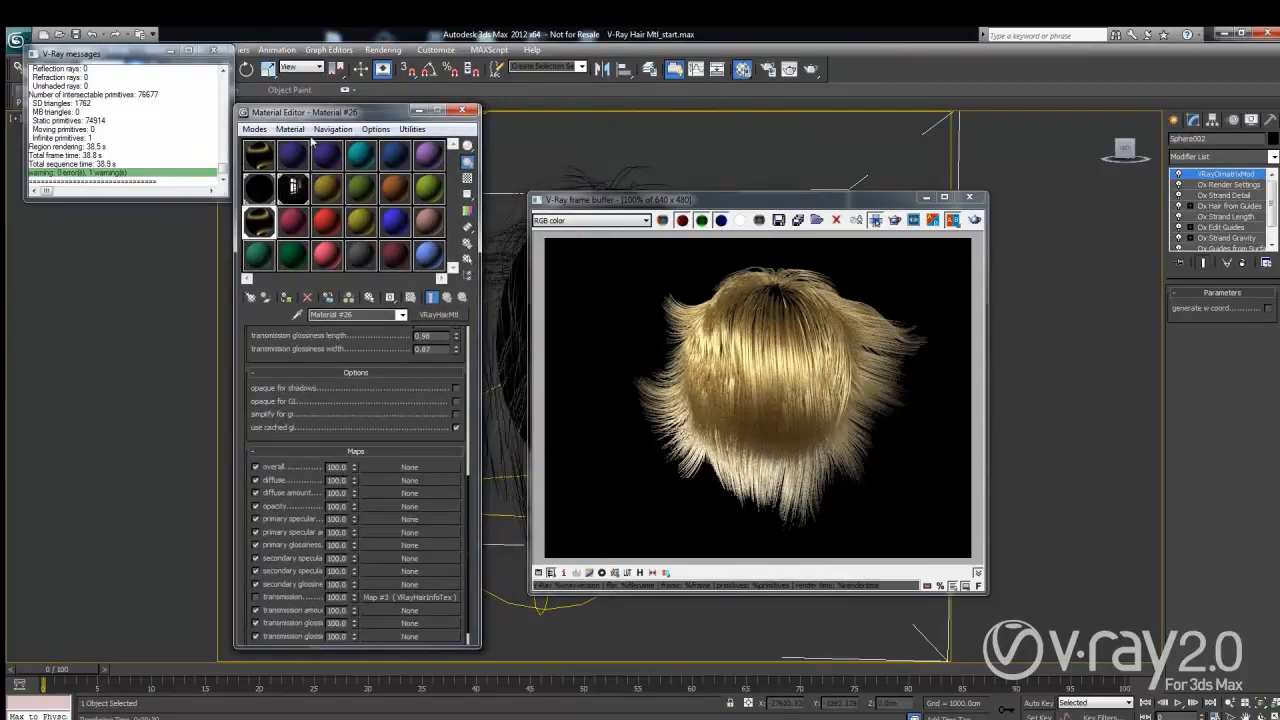
left_click_drag(328, 342, 277, 557)
left_click_drag(316, 408, 318, 561)
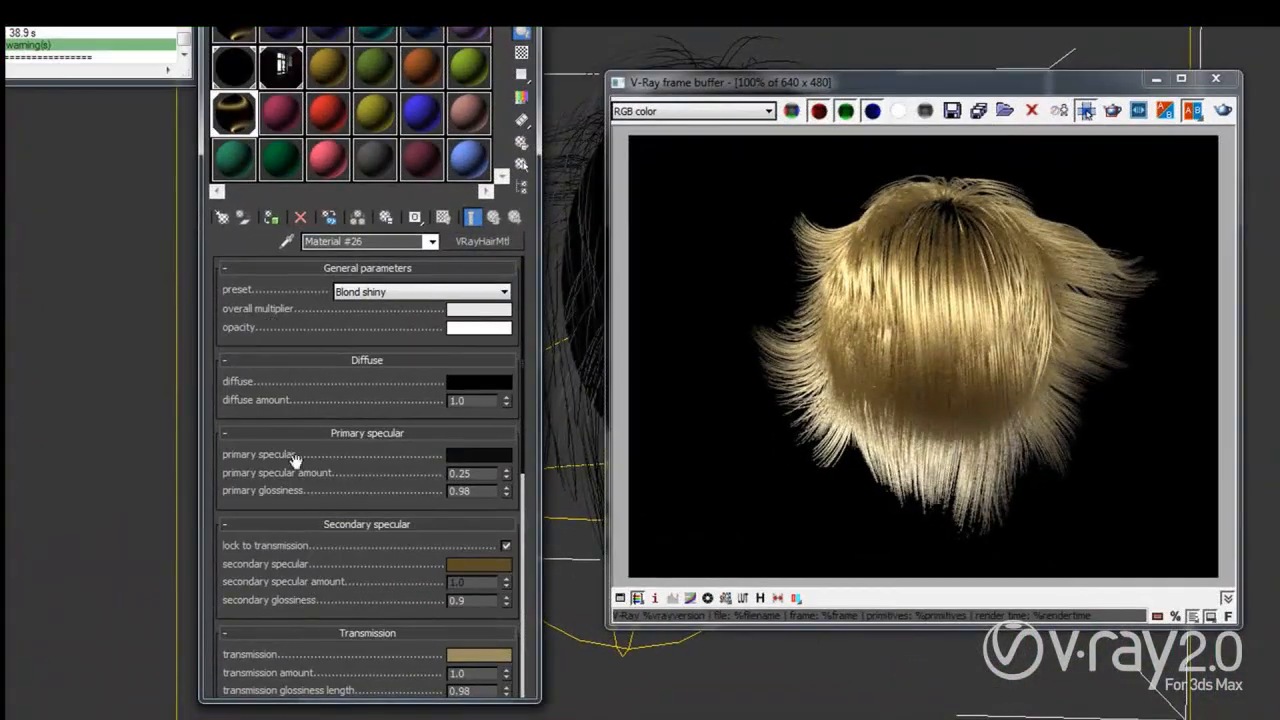
left_click_drag(300, 492, 297, 466)
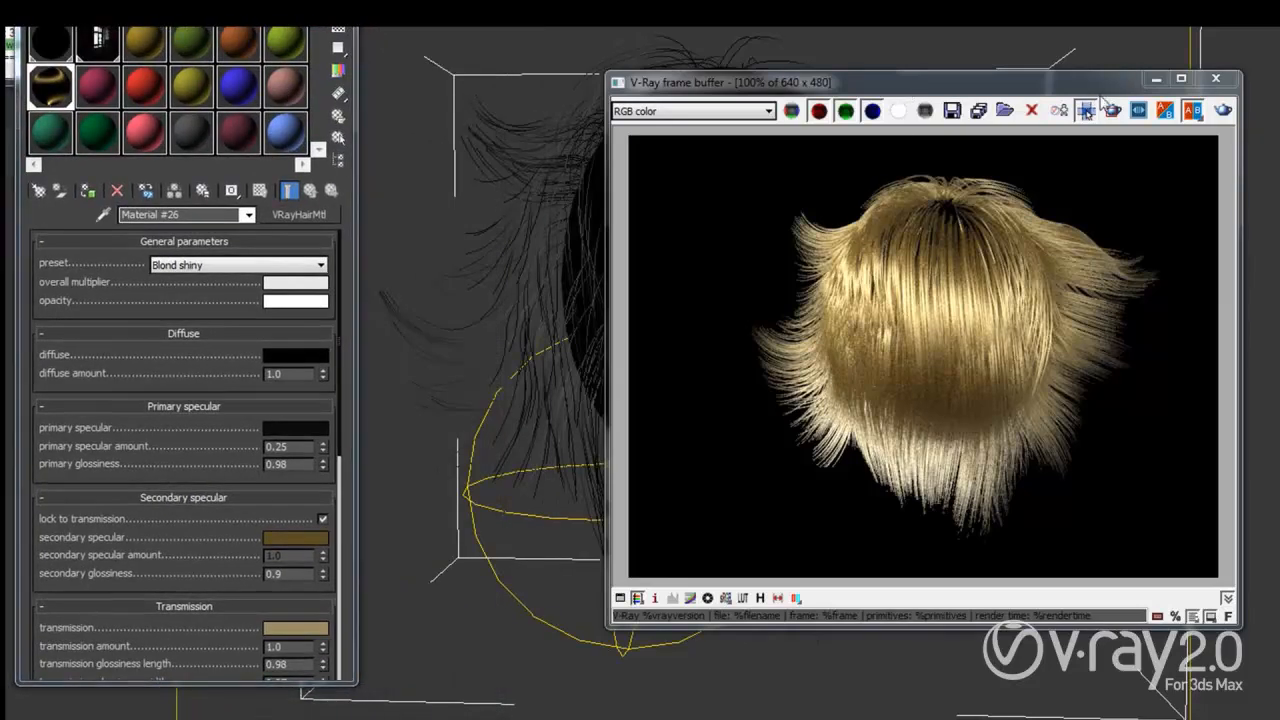
left_click_drag(867, 91, 1068, 101)
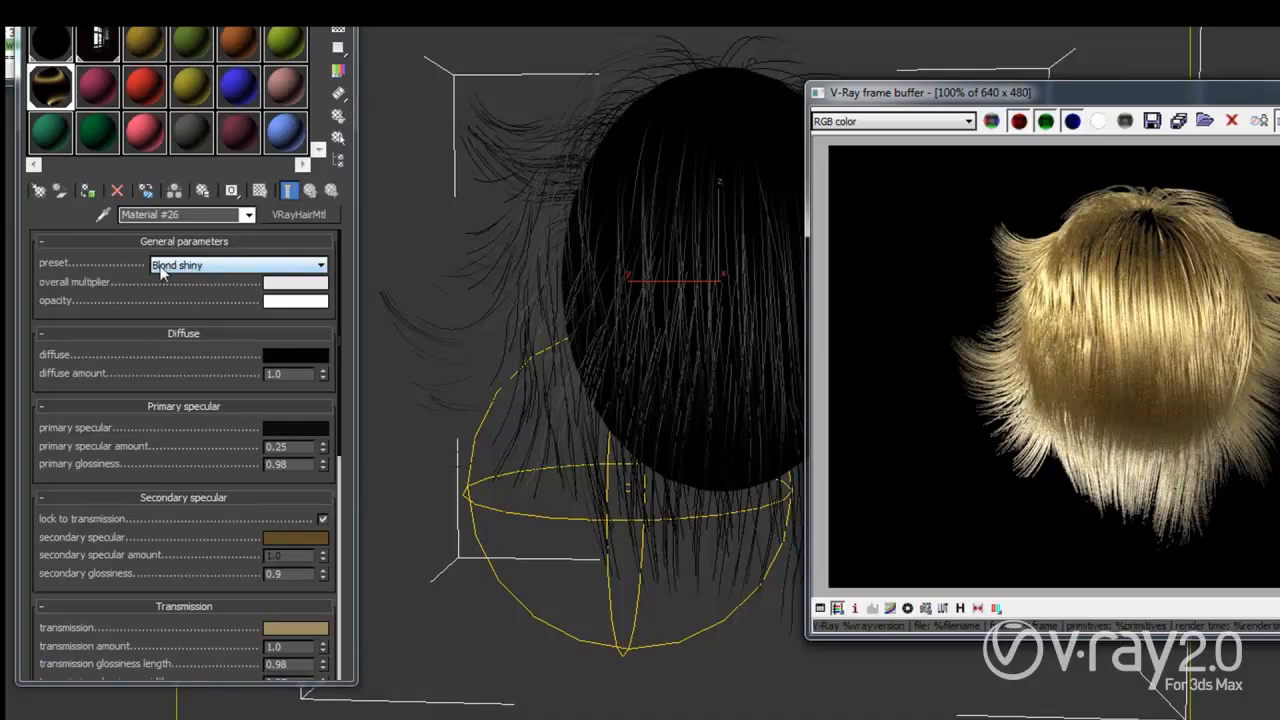
Step: Apply the Red shiny preset to Material #26 for red hair, then switch back to Blond shiny
left_click(227, 266)
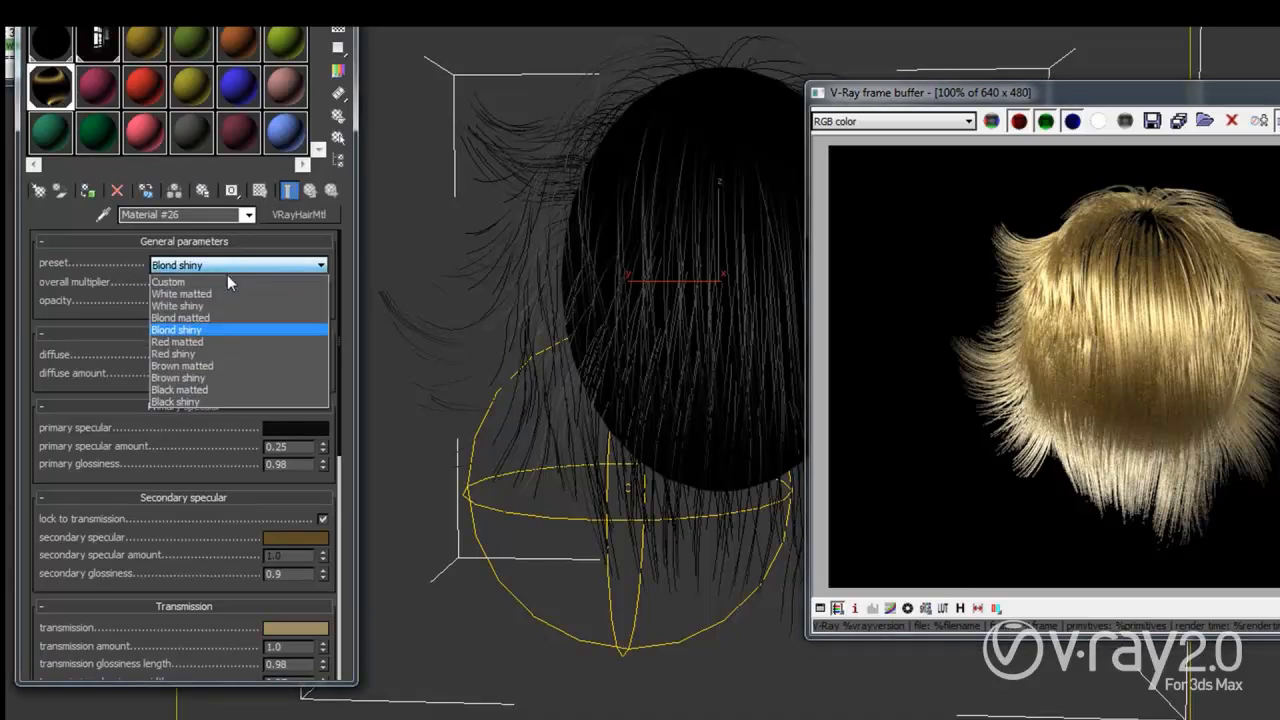
left_click(185, 354)
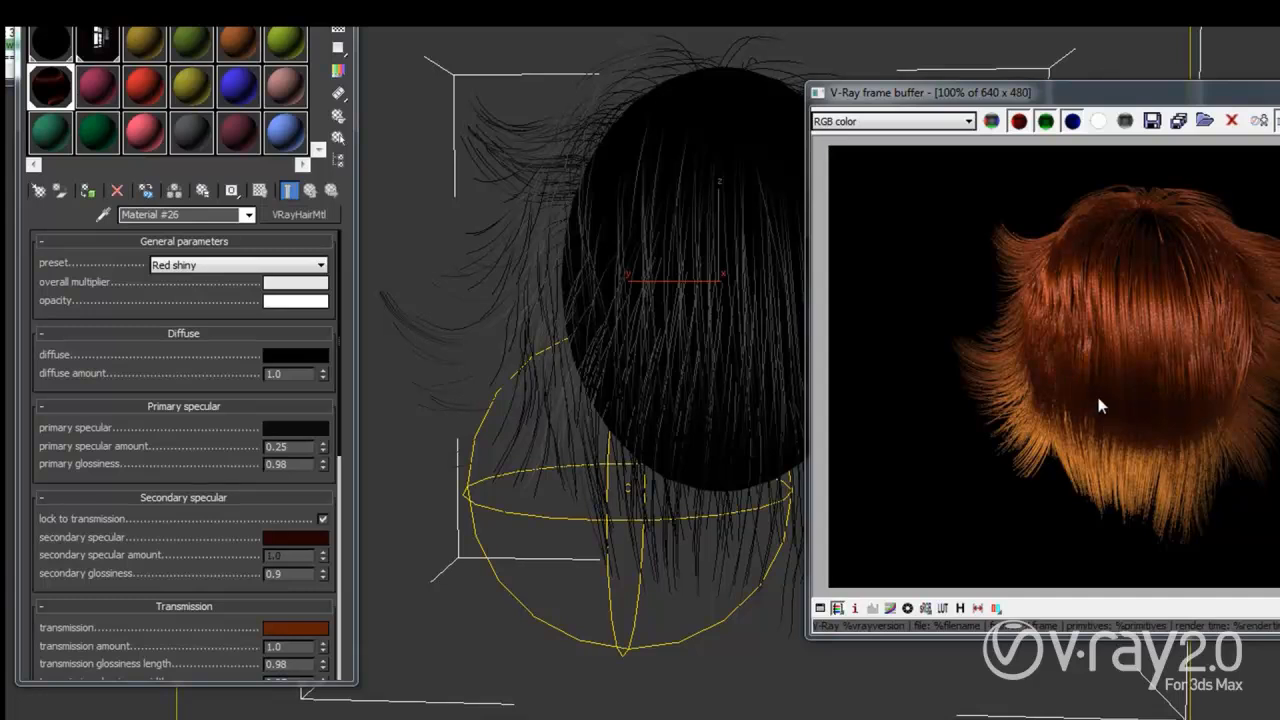
left_click(210, 270)
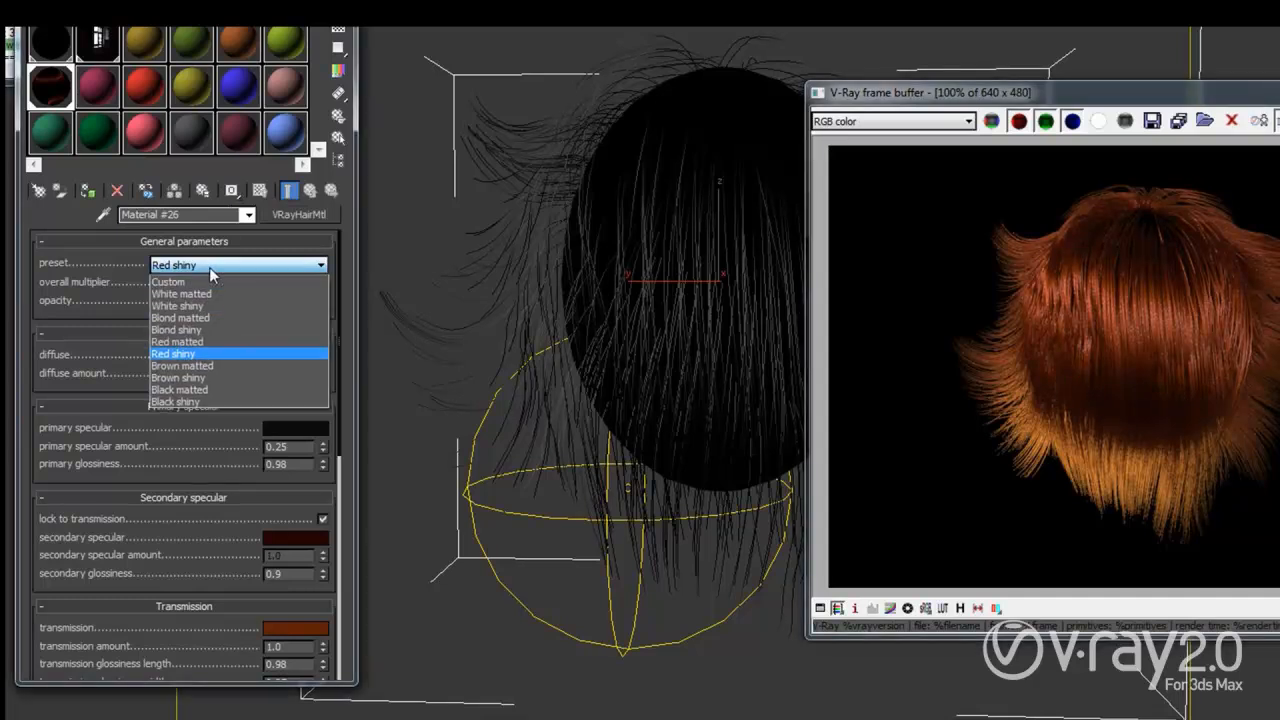
left_click(190, 330)
Step: Set the overall multiplier colour to a saturated green and re-render the hair
left_click(303, 287)
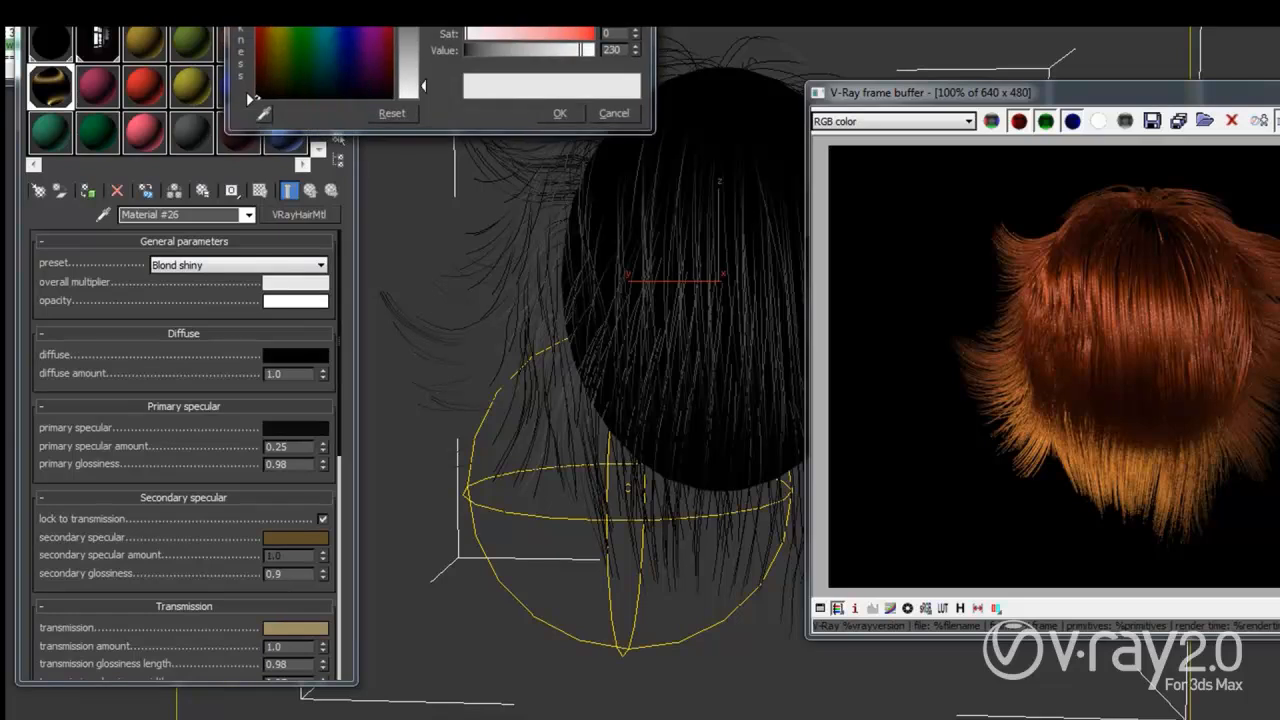
left_click(305, 18)
left_click(410, 14)
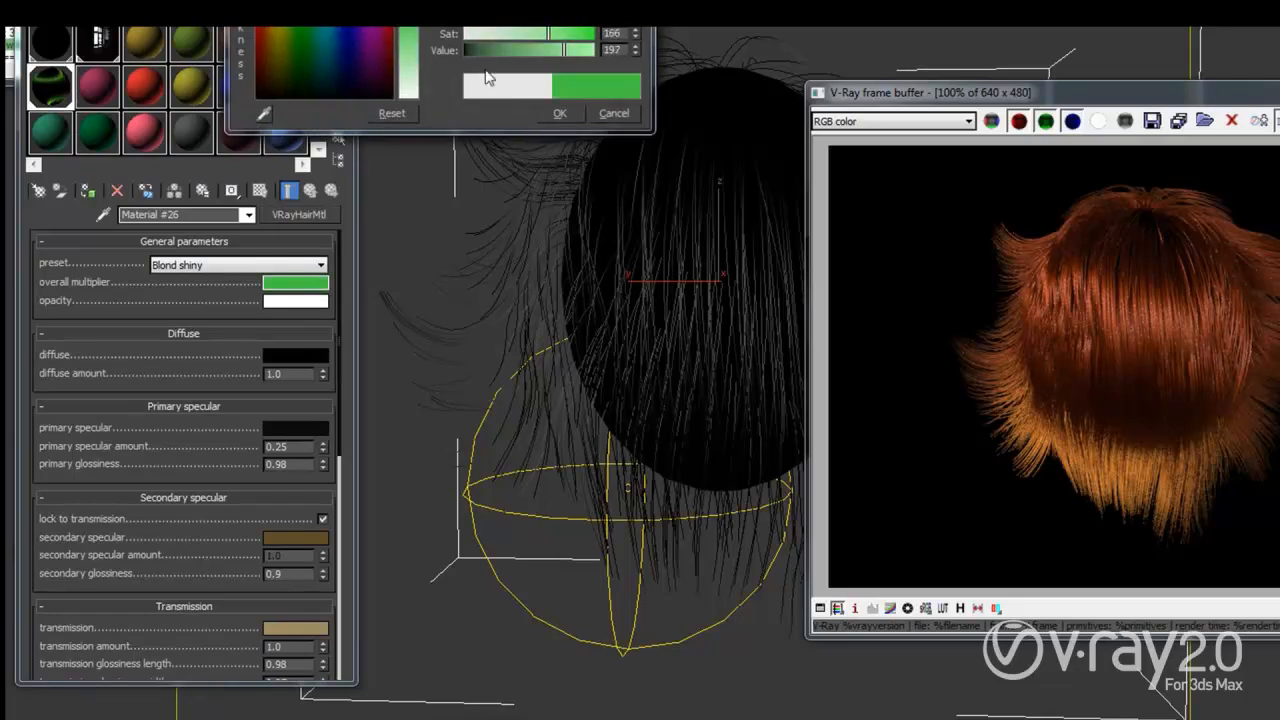
left_click(553, 112)
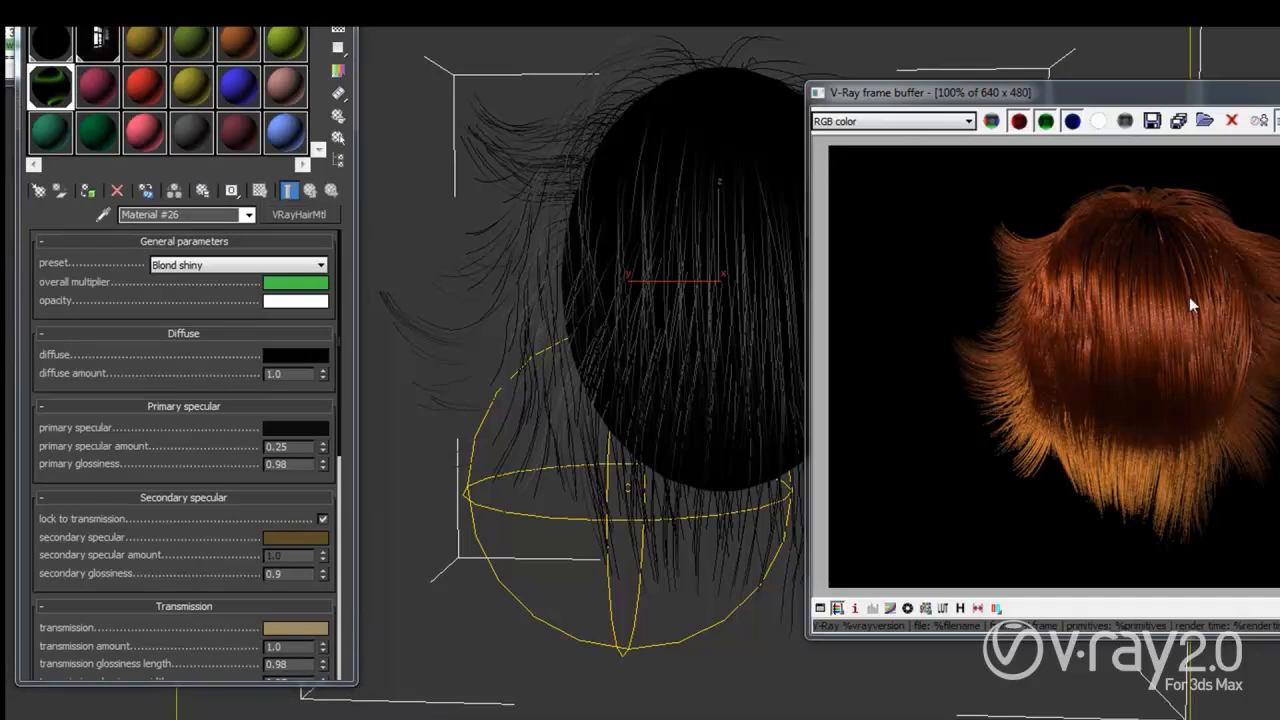
key("shift+q")
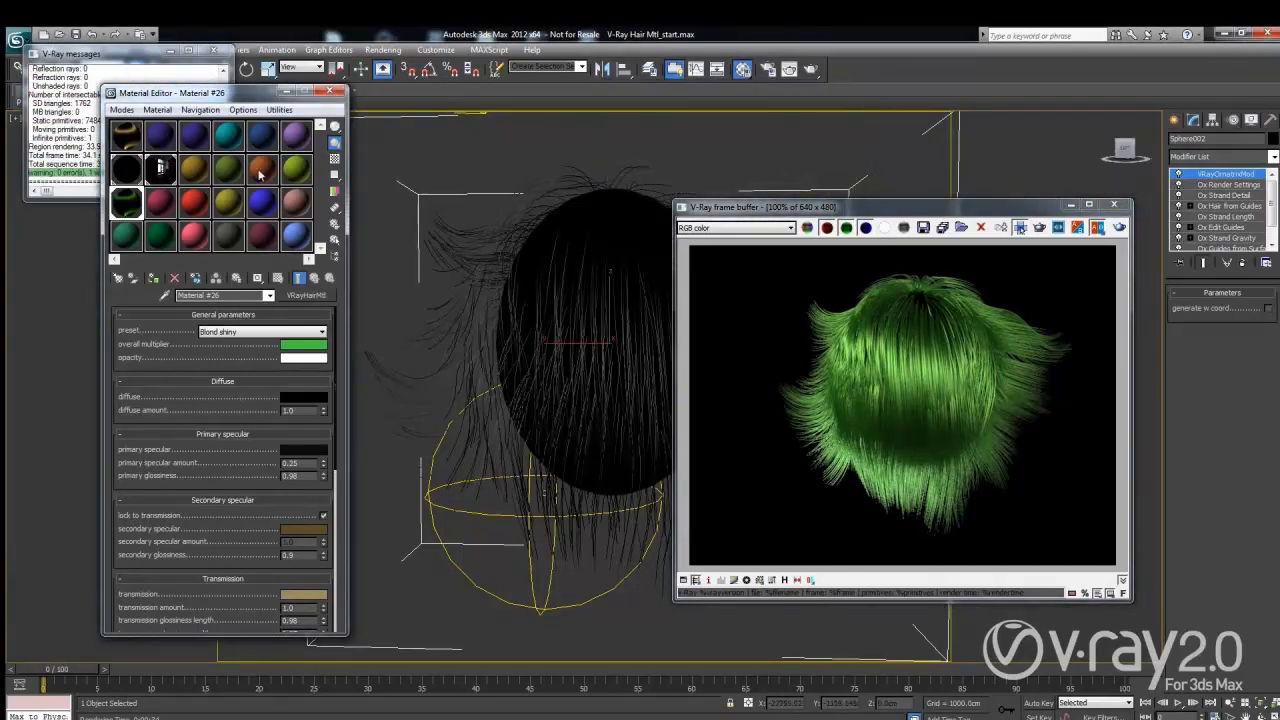
Step: Turn another sample slot into a new VRayHairMtl, Material #27
left_click(164, 201)
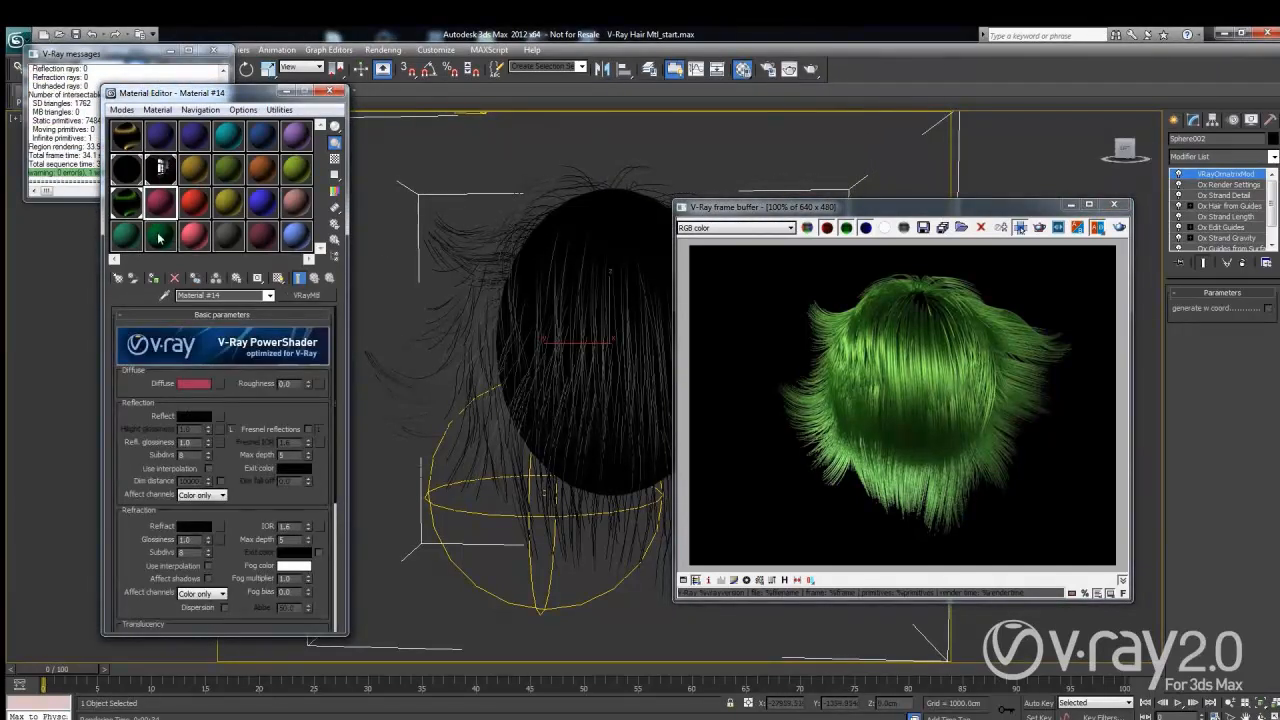
left_click(118, 279)
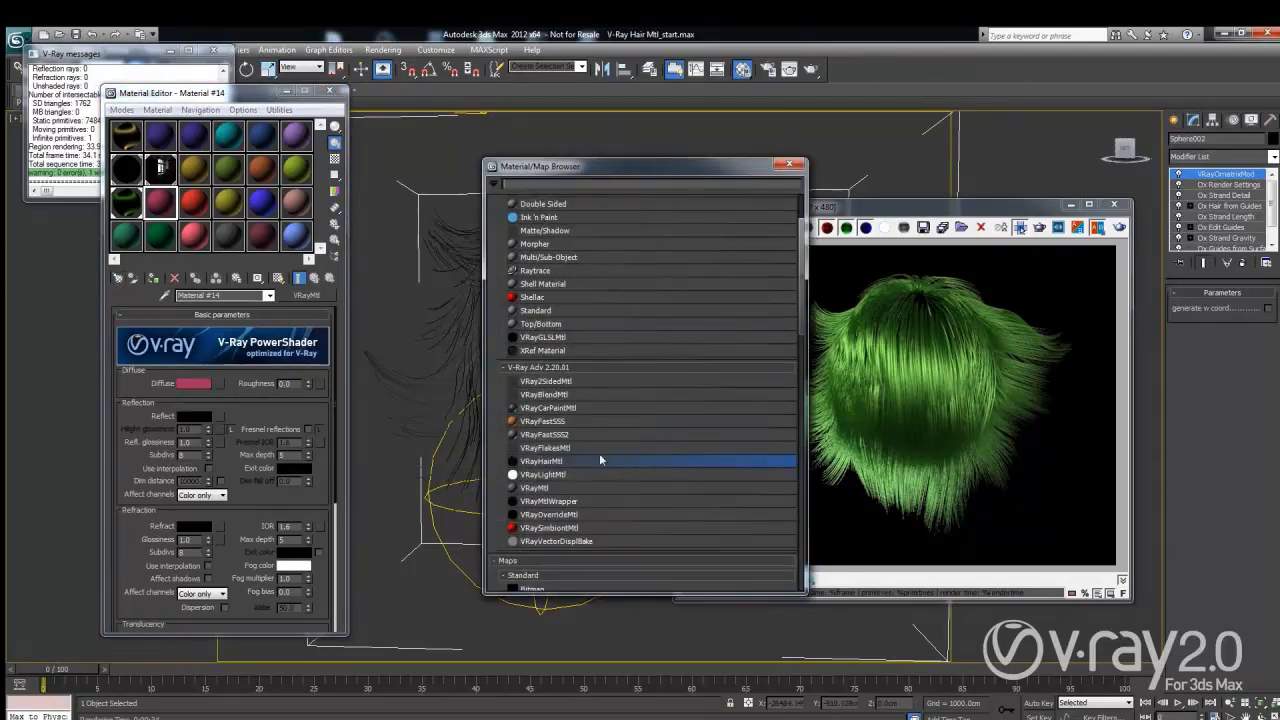
double_click(547, 463)
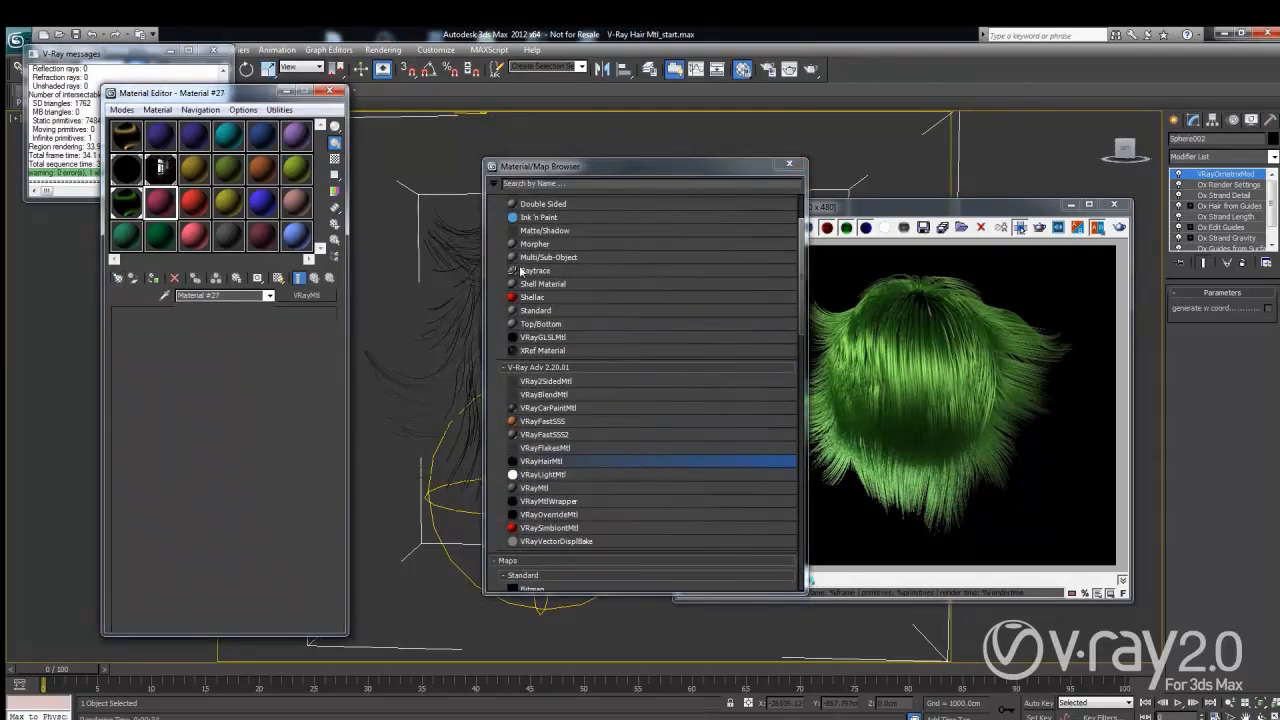
left_click(789, 164)
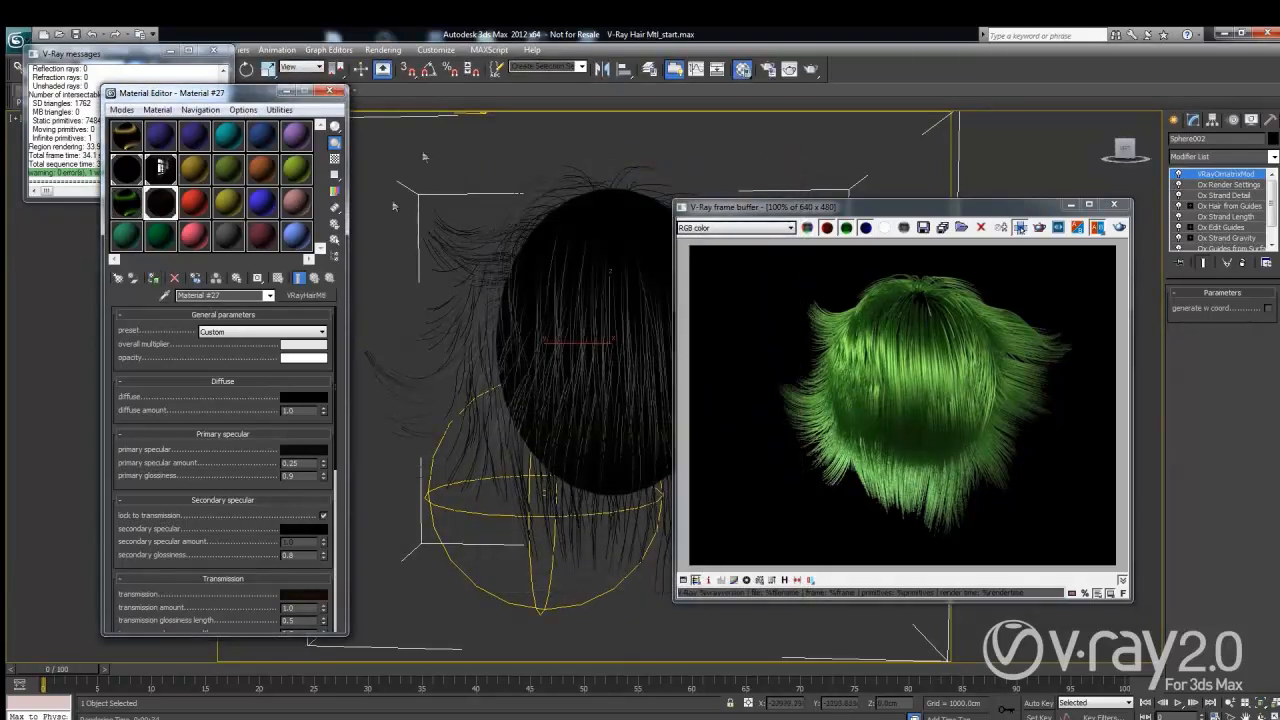
Step: Set the new material's transmission colour to black, leaving primary specular unchanged
left_click(303, 450)
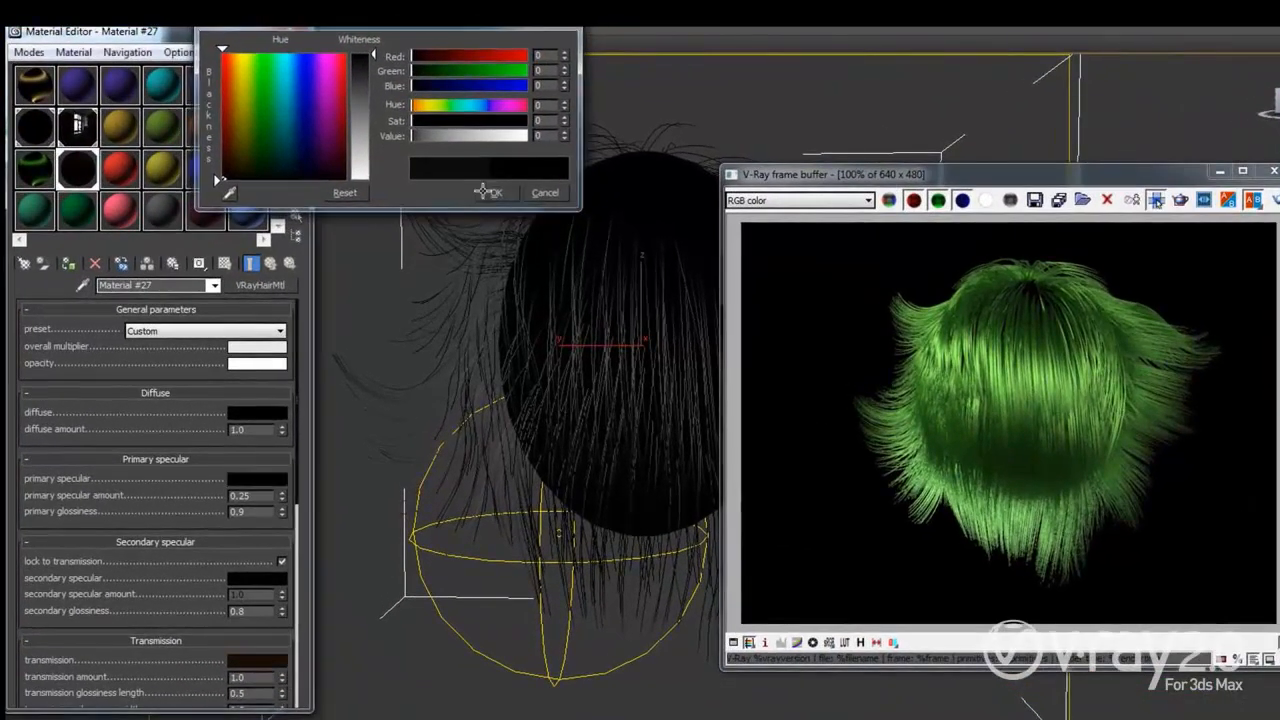
left_click(492, 194)
left_click(259, 661)
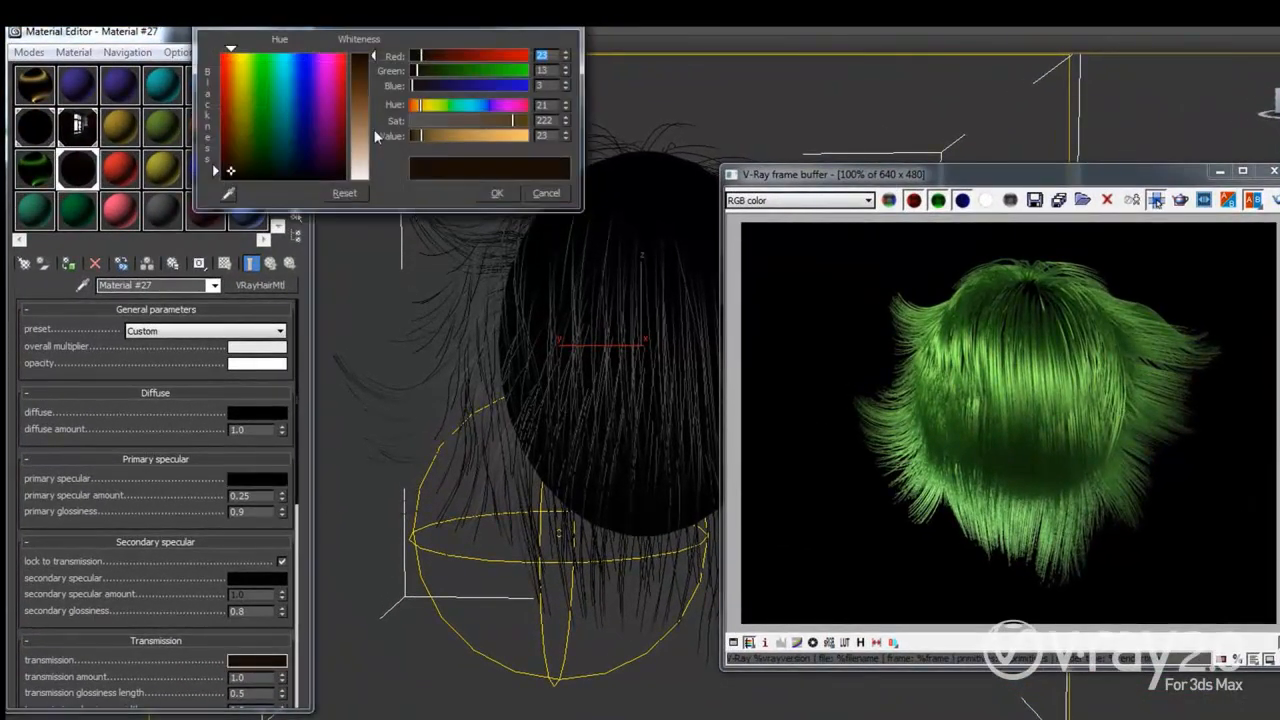
left_click_drag(422, 136, 380, 136)
left_click(493, 196)
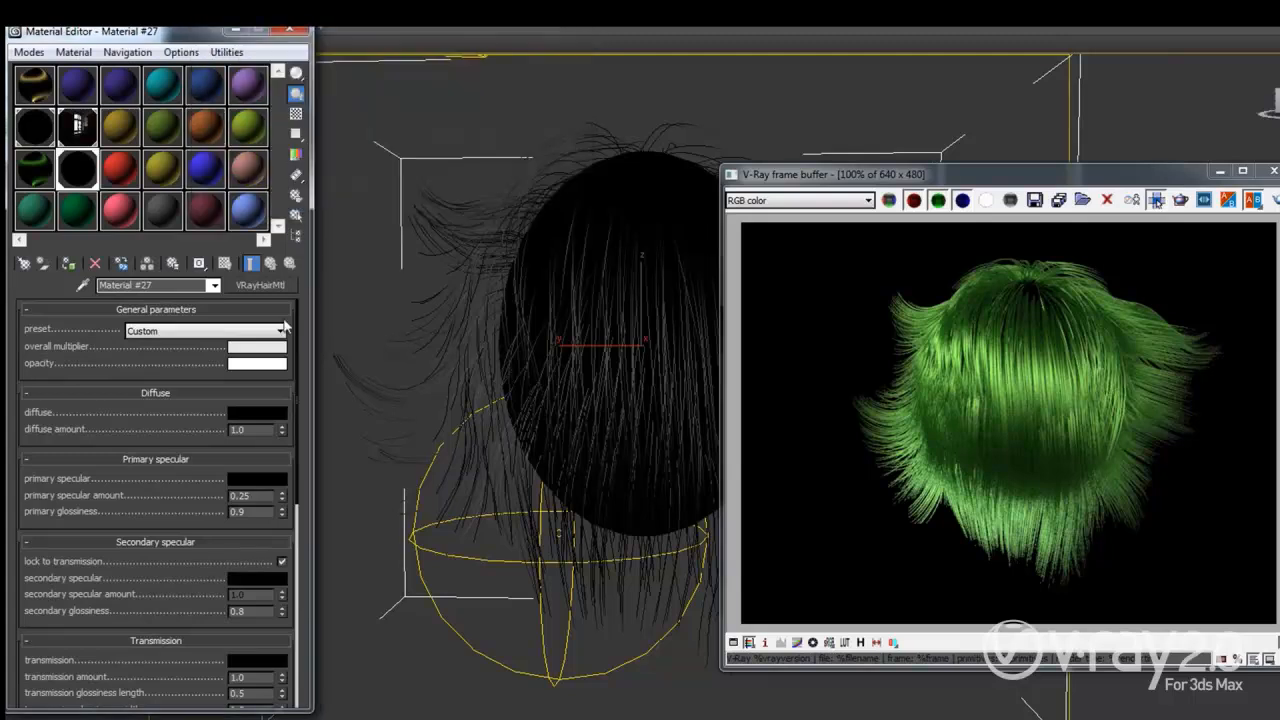
left_click_drag(145, 424, 160, 362)
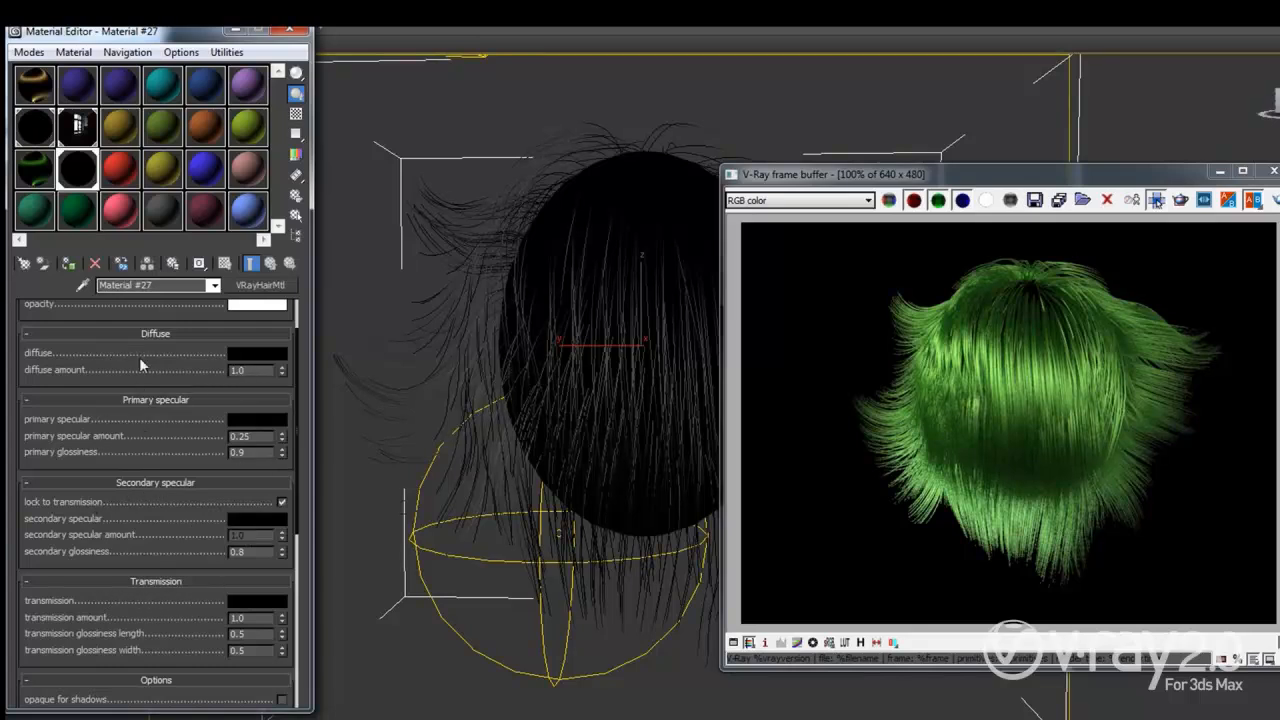
Step: Give Material #27 a dark blue diffuse colour and re-render the hair purple
left_click_drag(140, 358, 141, 394)
left_click(257, 389)
left_click(308, 115)
left_click(310, 107)
left_click_drag(477, 134, 442, 137)
left_click(497, 193)
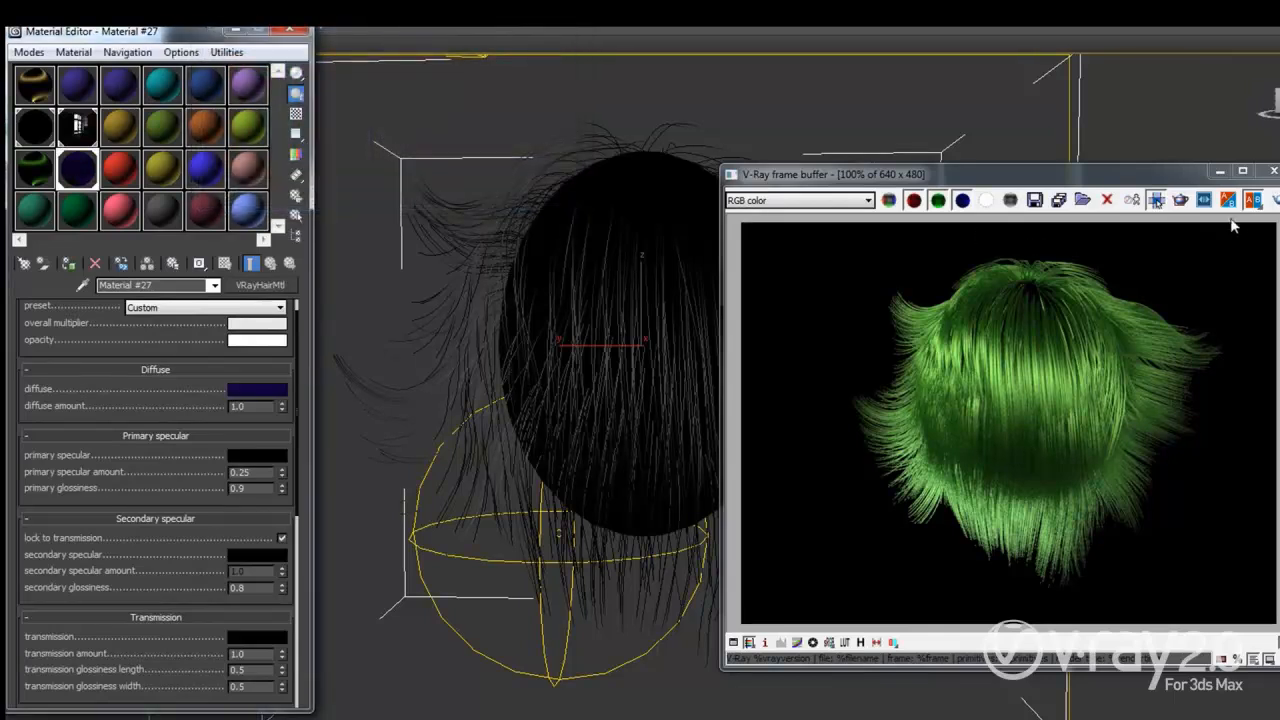
left_click(1276, 200)
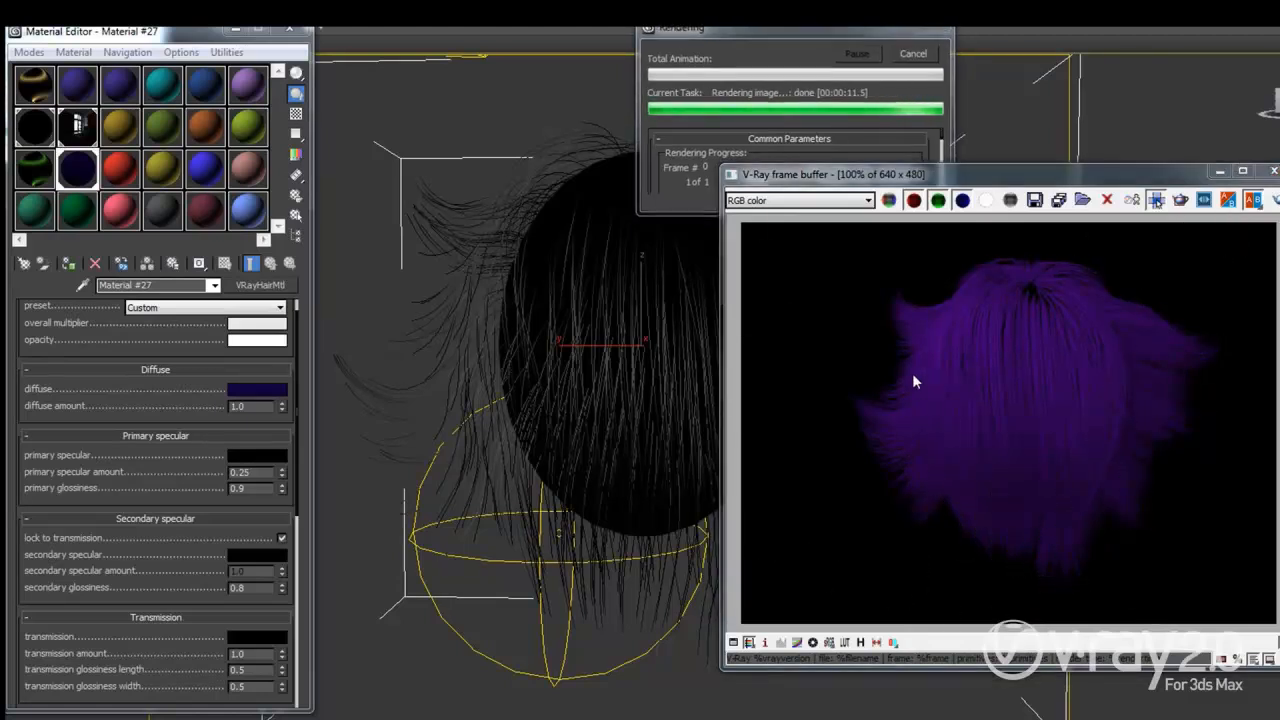
left_click(270, 308)
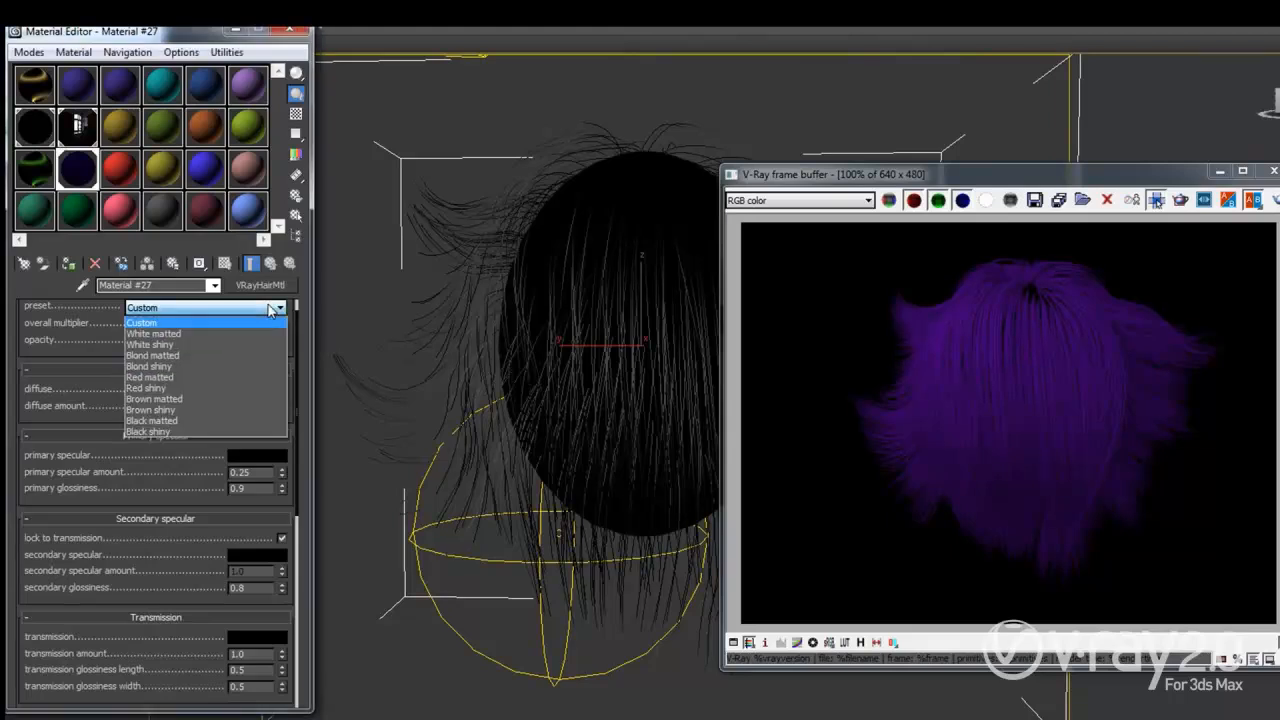
Step: Set the primary specular colour to light grey, keeping the current preset
left_click(909, 402)
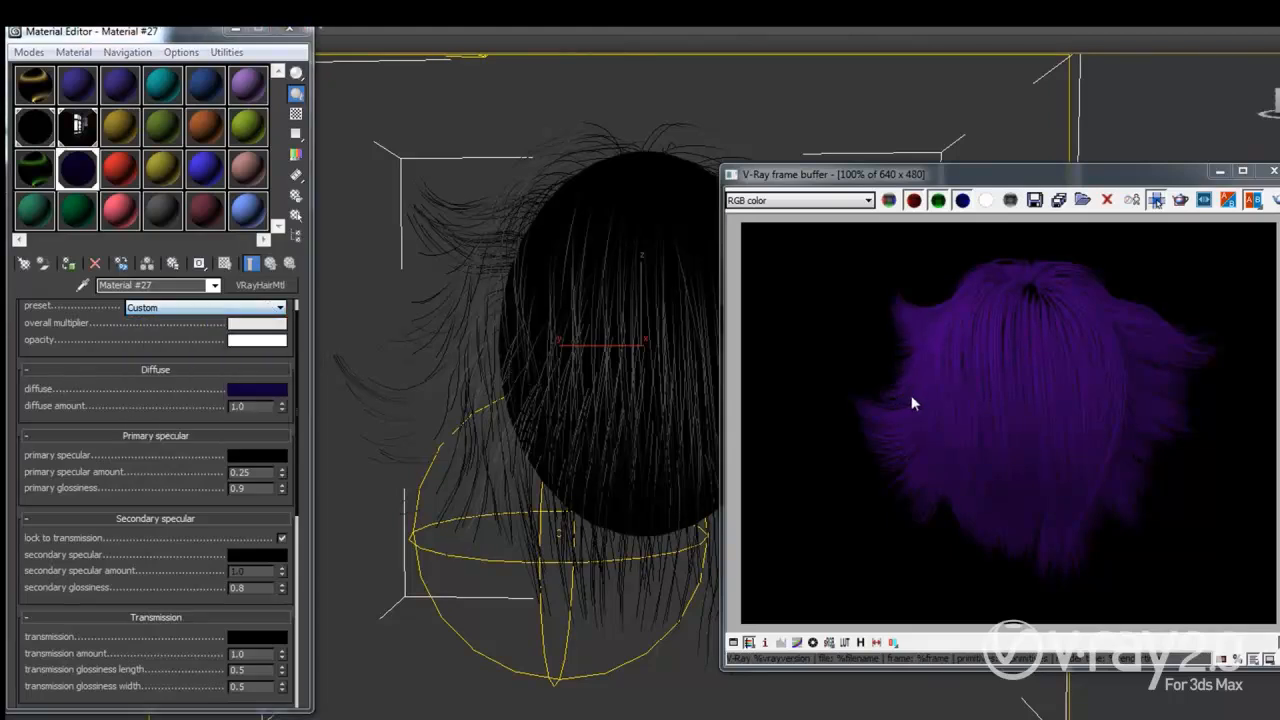
left_click_drag(140, 400, 142, 385)
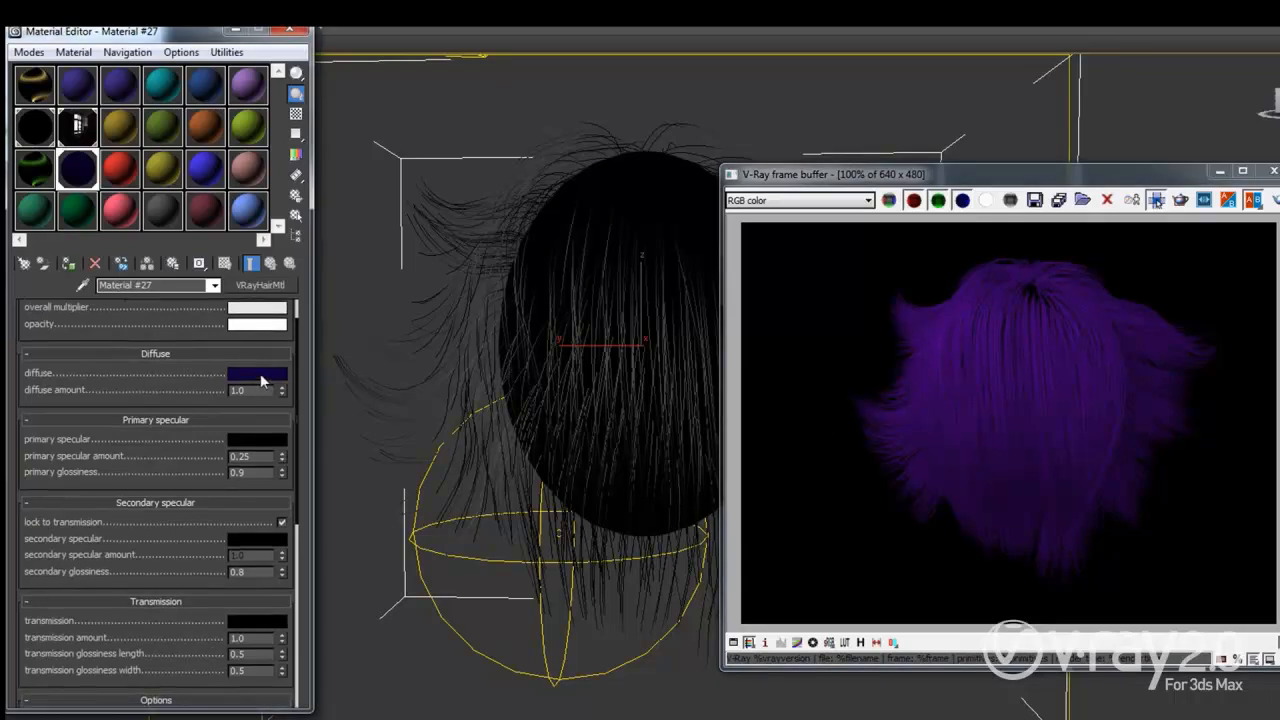
left_click_drag(156, 443, 104, 412)
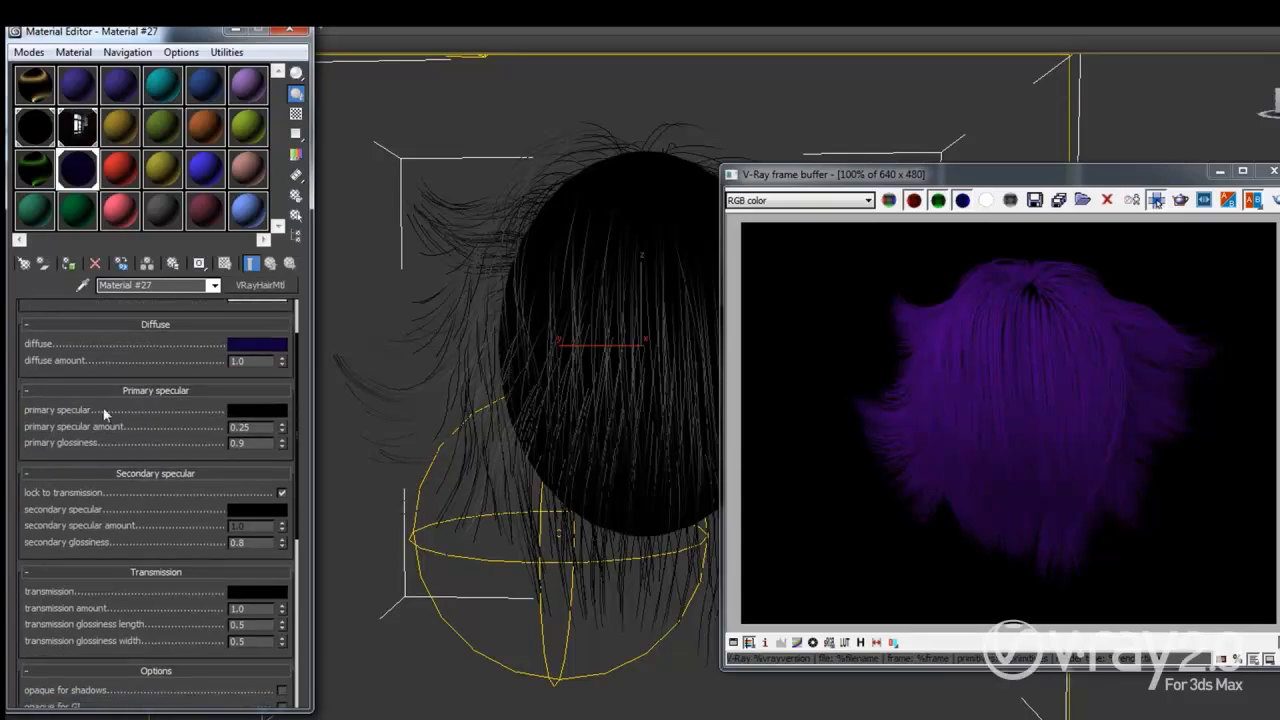
left_click(246, 413)
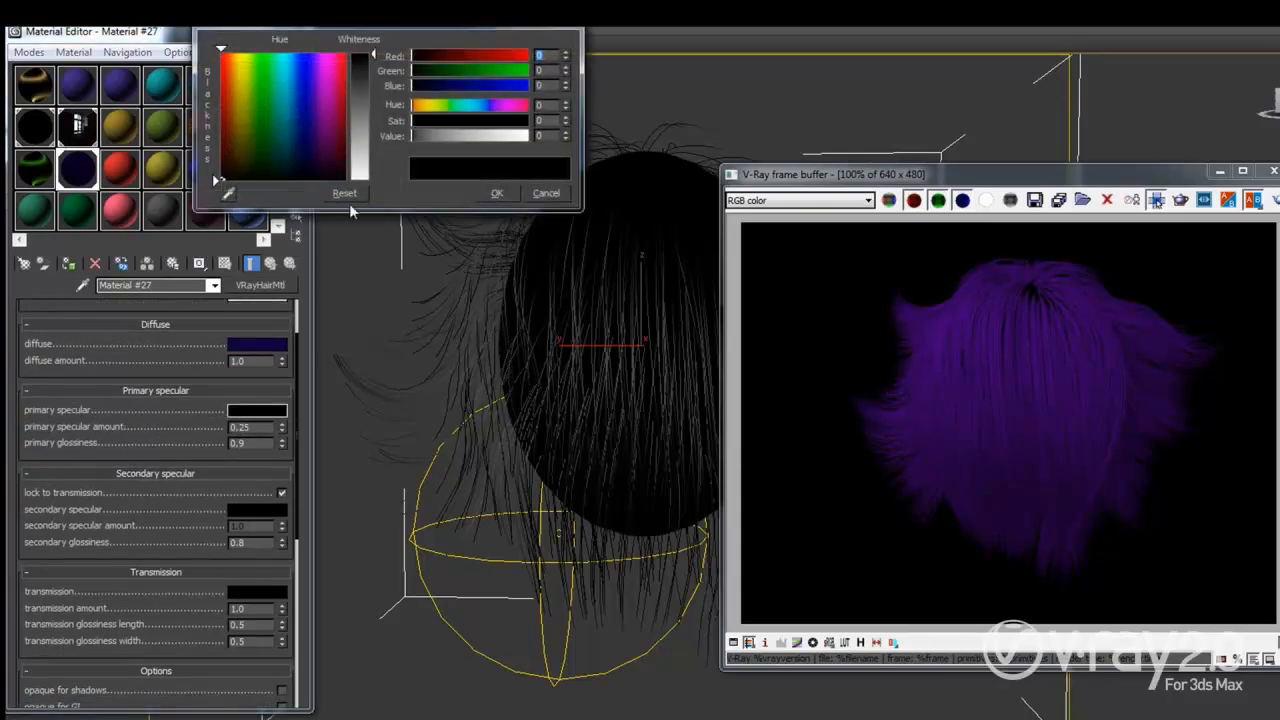
left_click(366, 164)
left_click(494, 194)
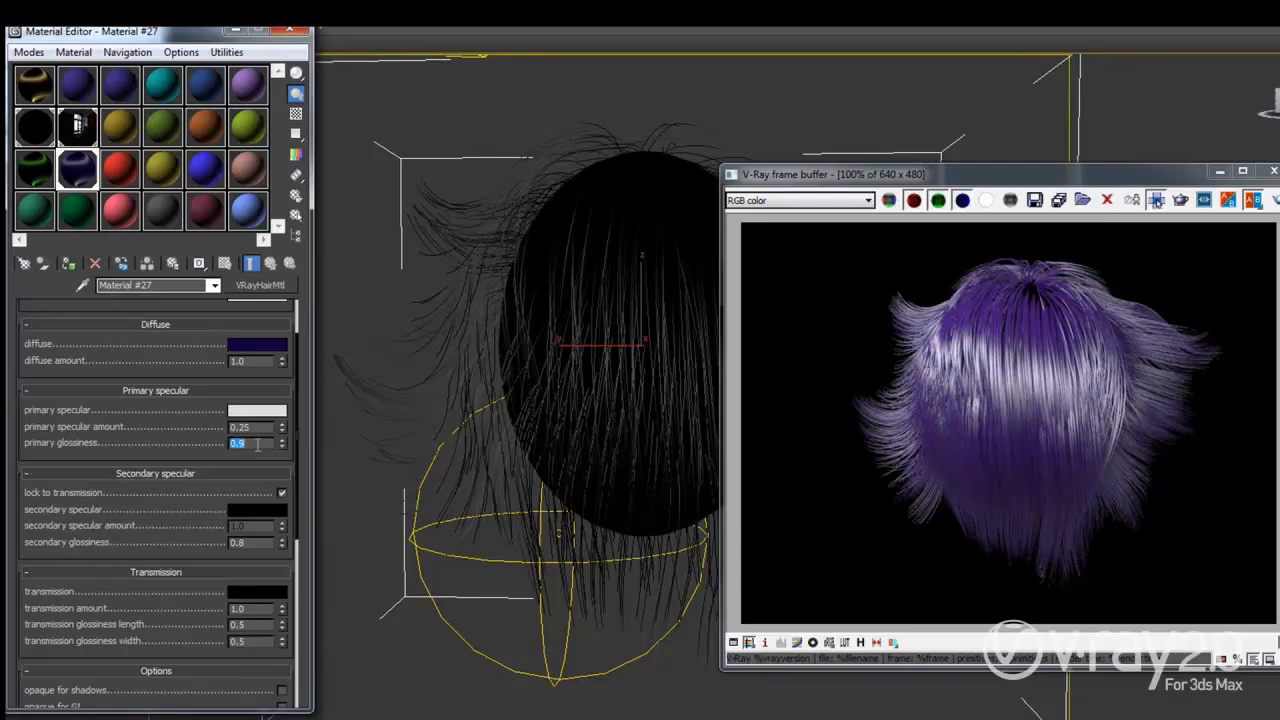
Step: Apply primary glossiness 0.7, then change it to 0.98 and re-render
key("Return")
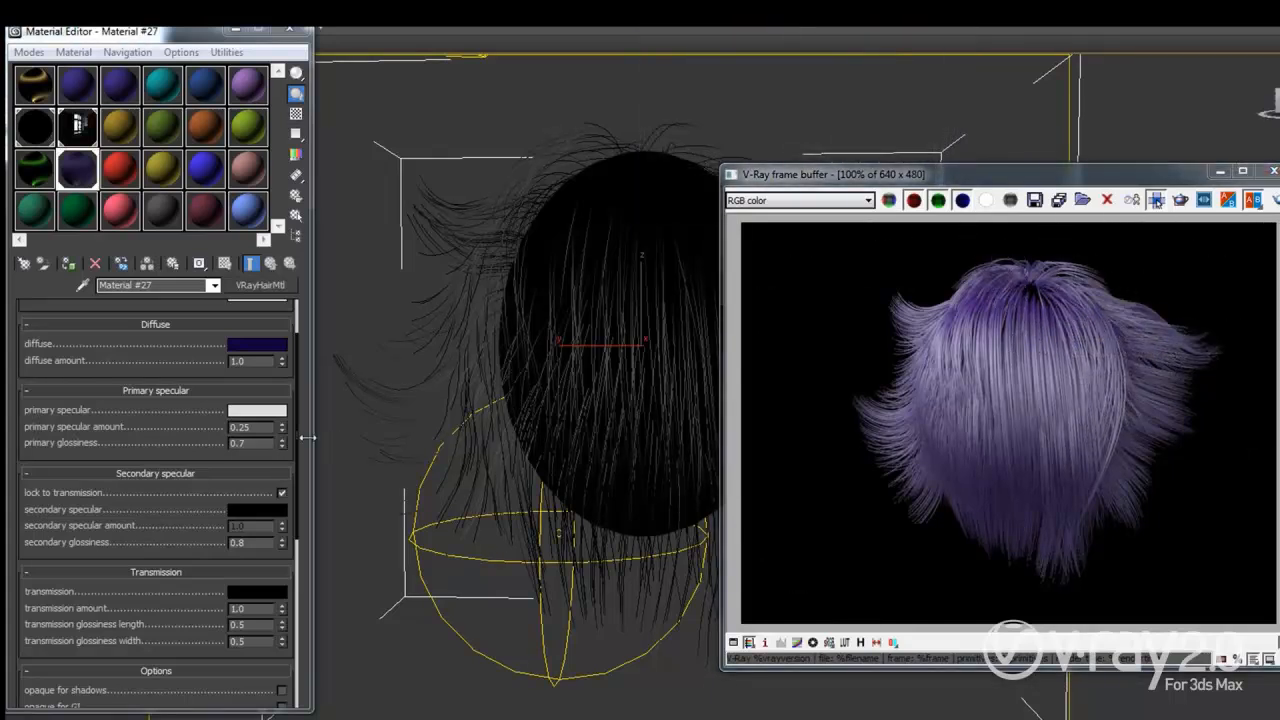
left_click(259, 442)
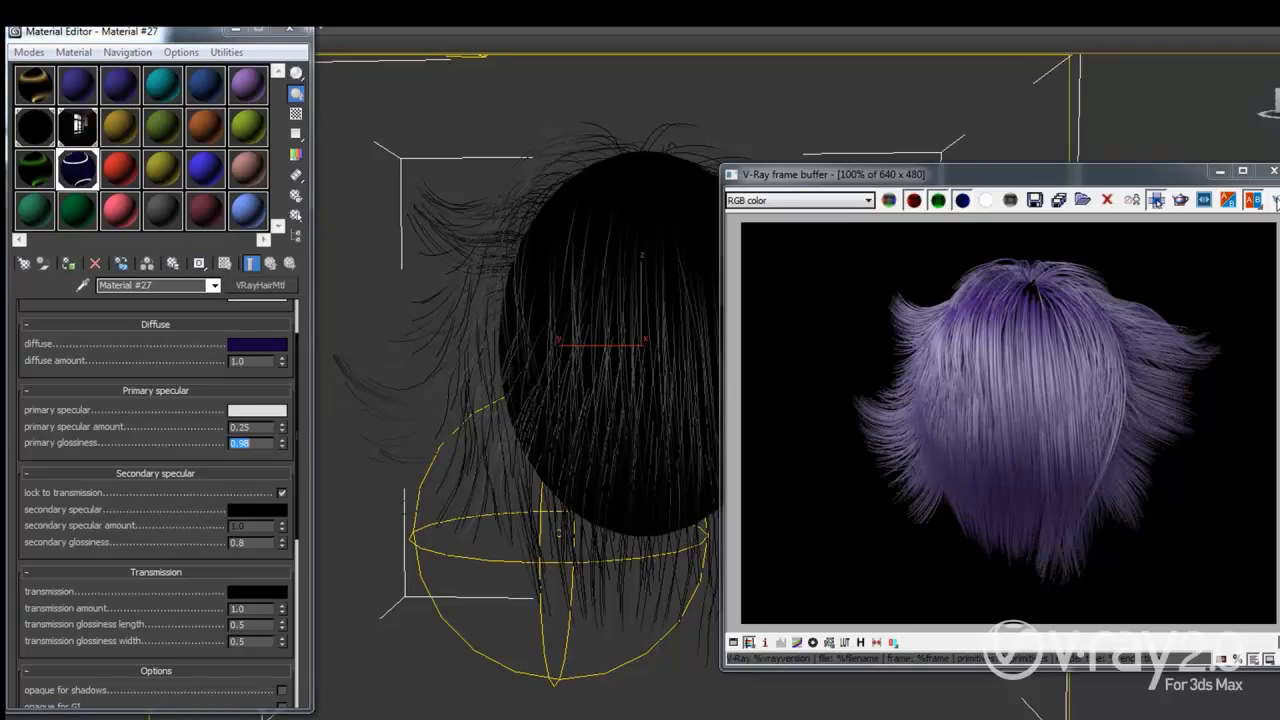
key("shift+q")
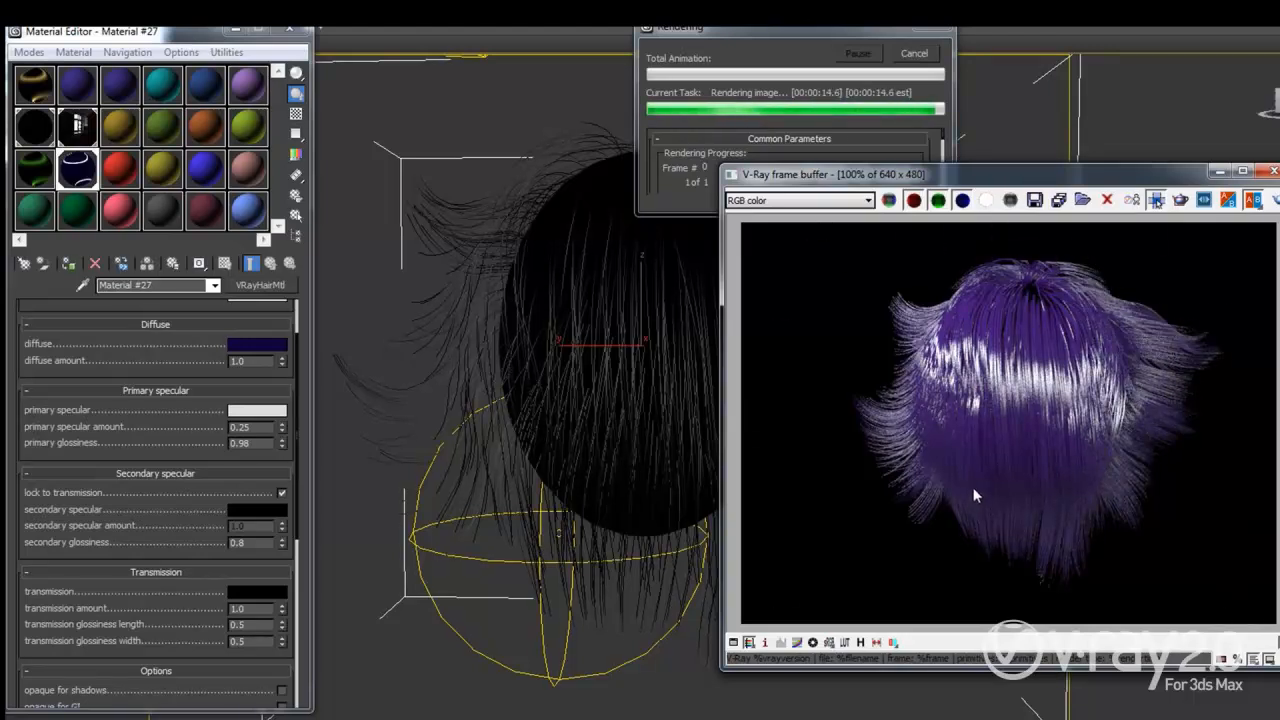
scroll(166, 515, "down", 1)
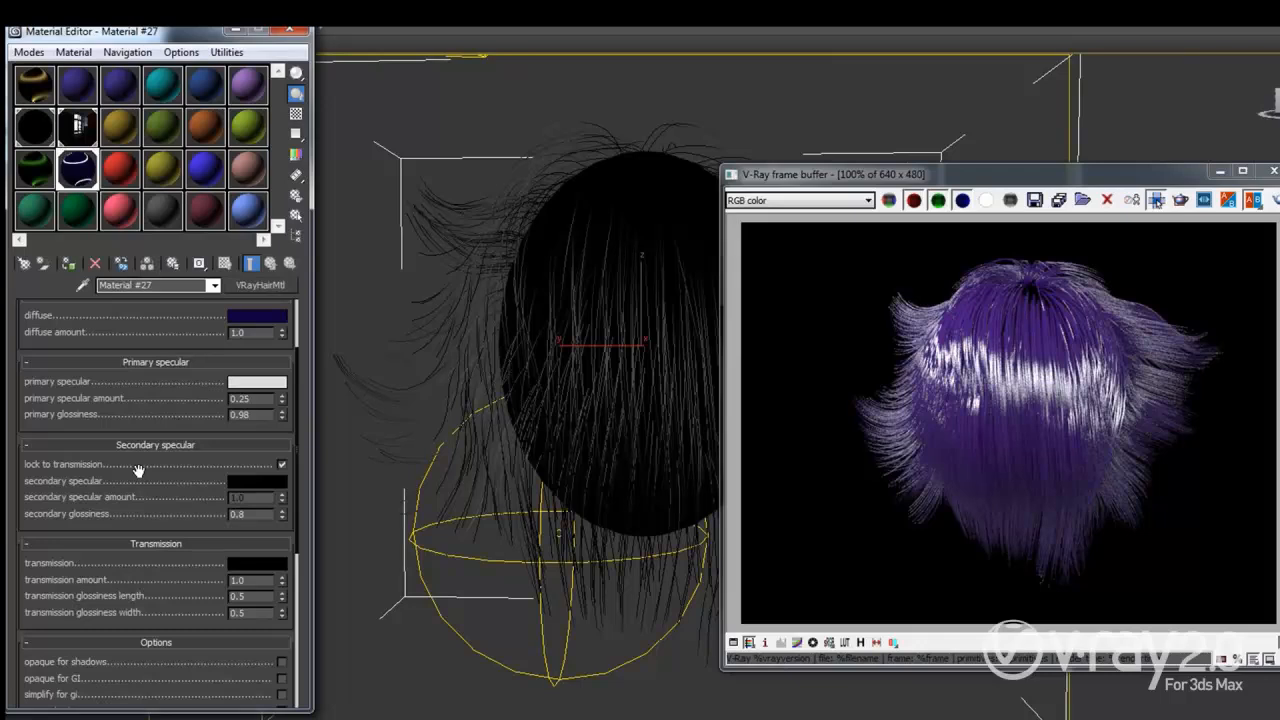
scroll(138, 470, "down", 1)
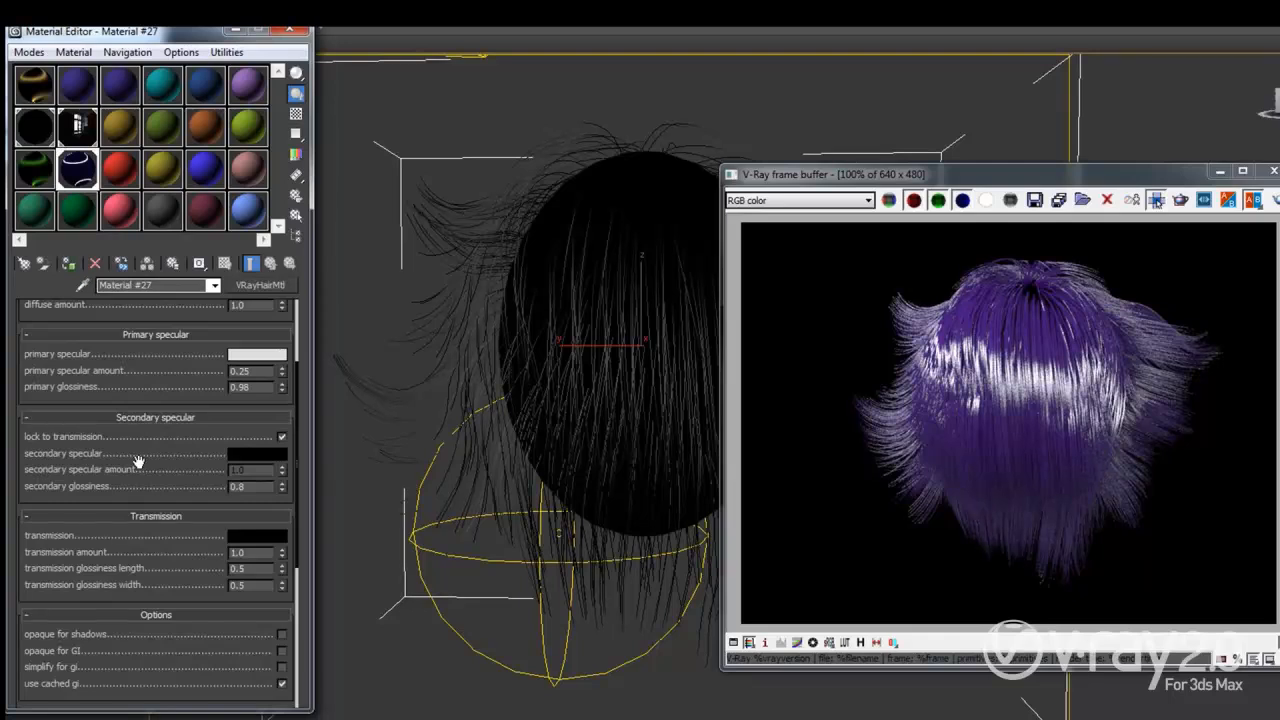
Step: Make the transmission colour light blue and re-render the hair glossy blue
left_click(252, 536)
left_click(259, 114)
left_click(360, 88)
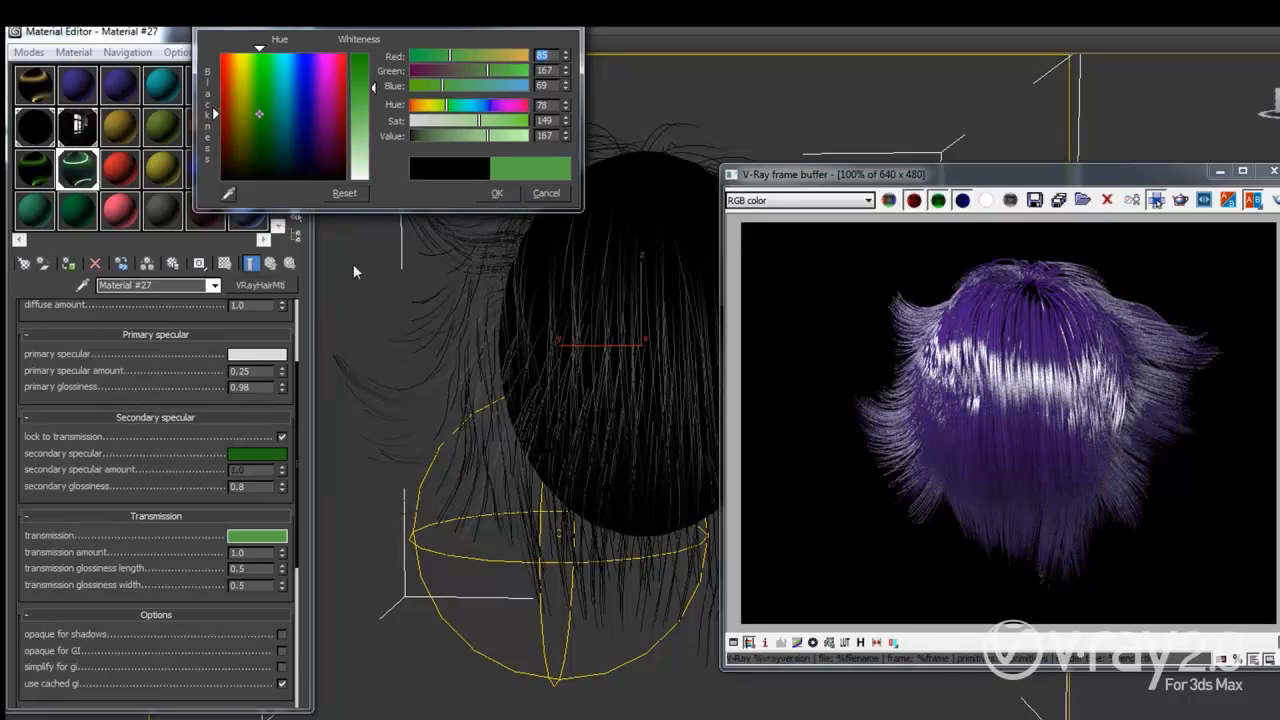
left_click_drag(447, 106, 478, 109)
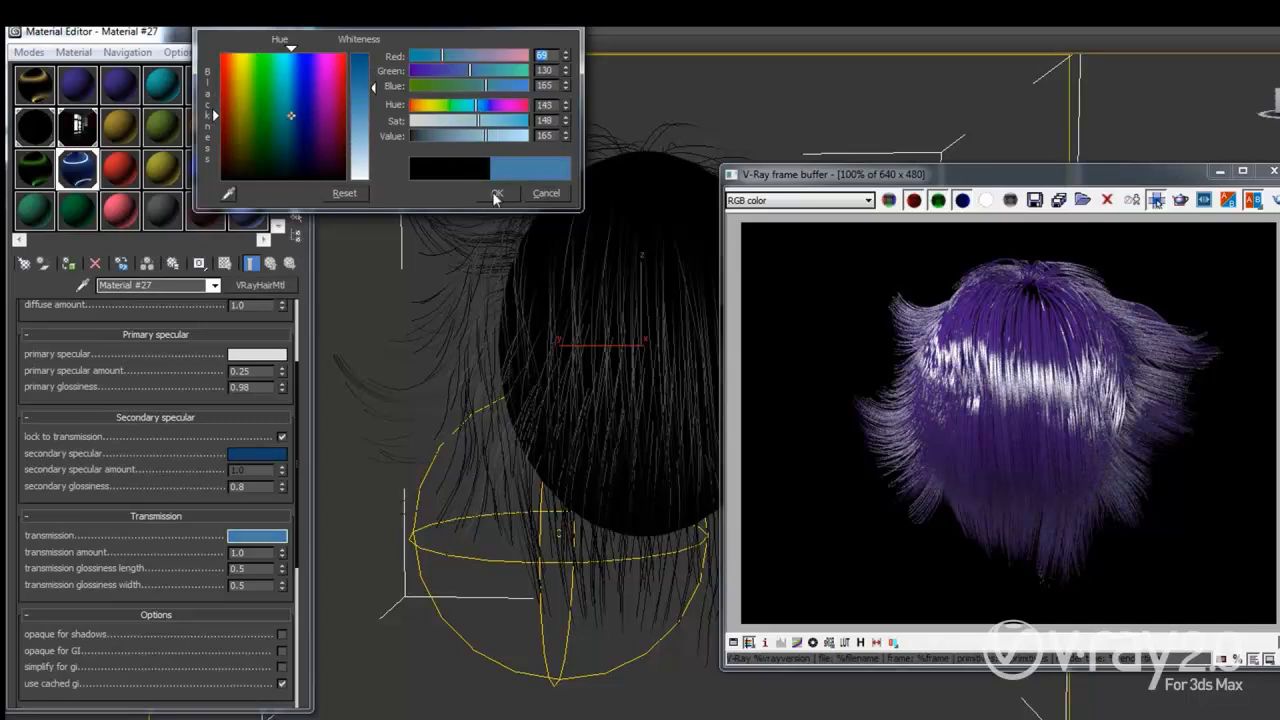
left_click(494, 194)
left_click(1279, 202)
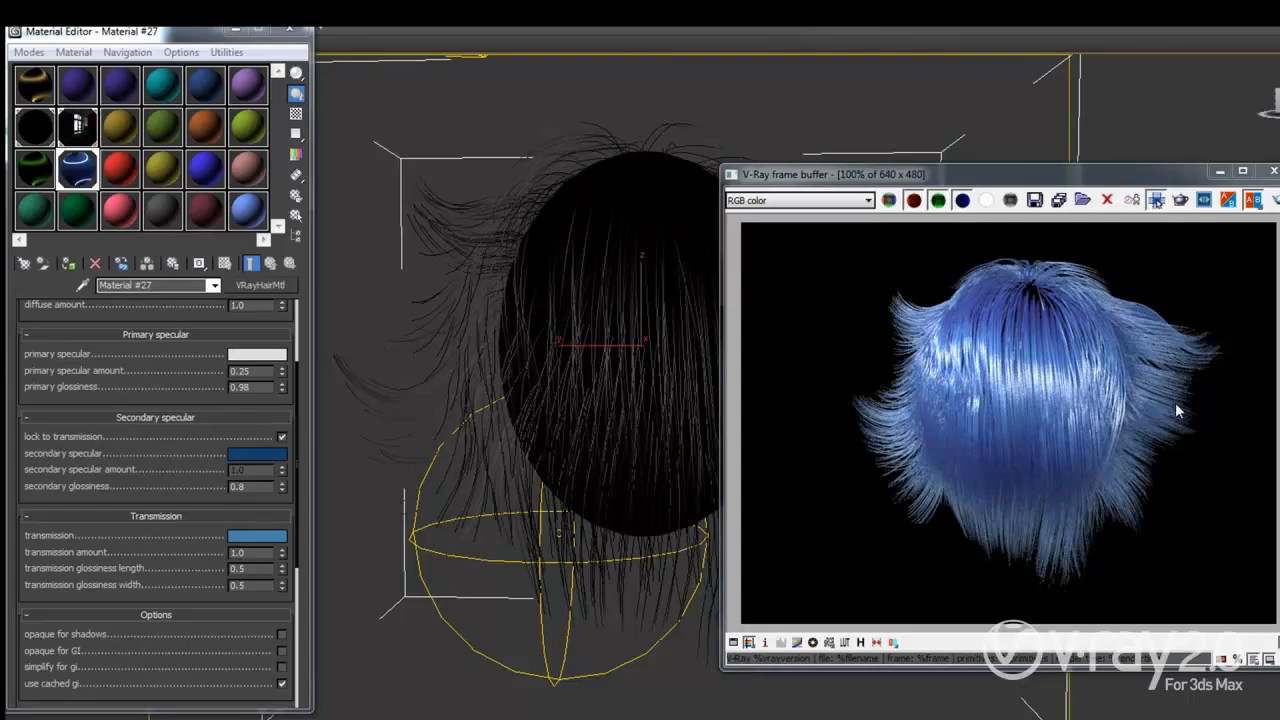
double_click(240, 487)
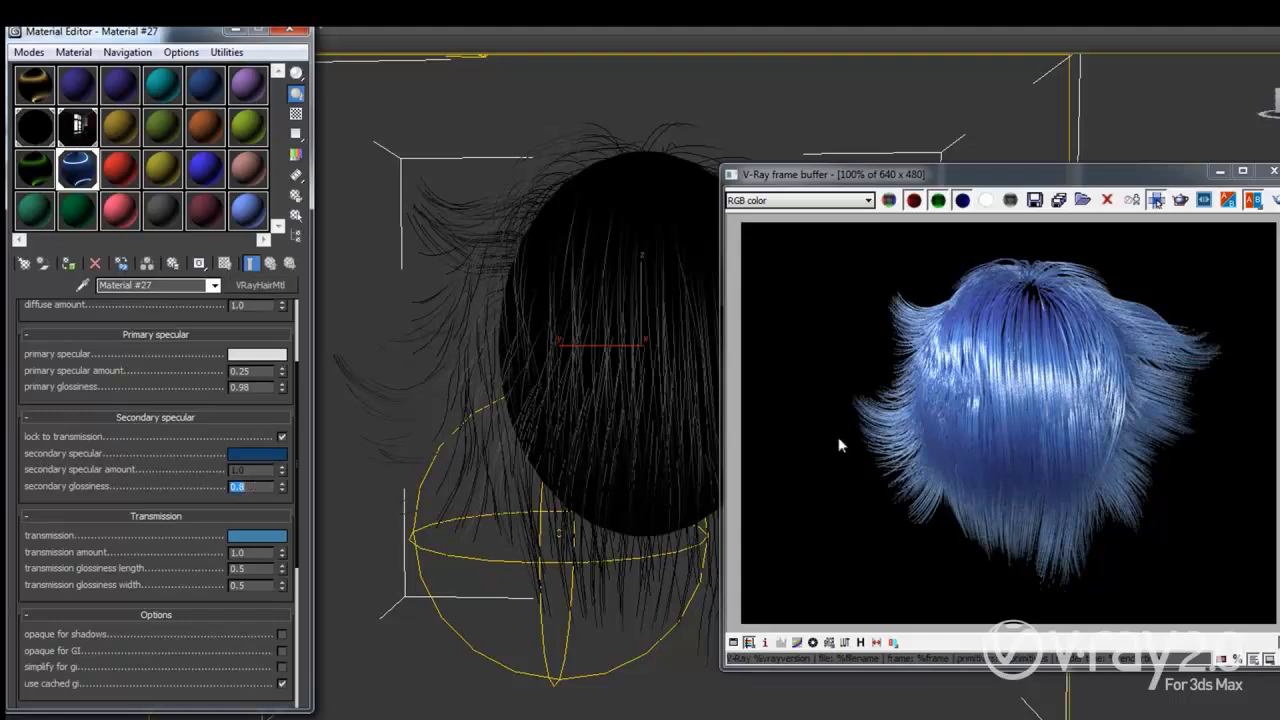
Step: Apply the Blond shiny preset to Material #27, replacing its custom blue colours
scroll(145, 405, "up", 2)
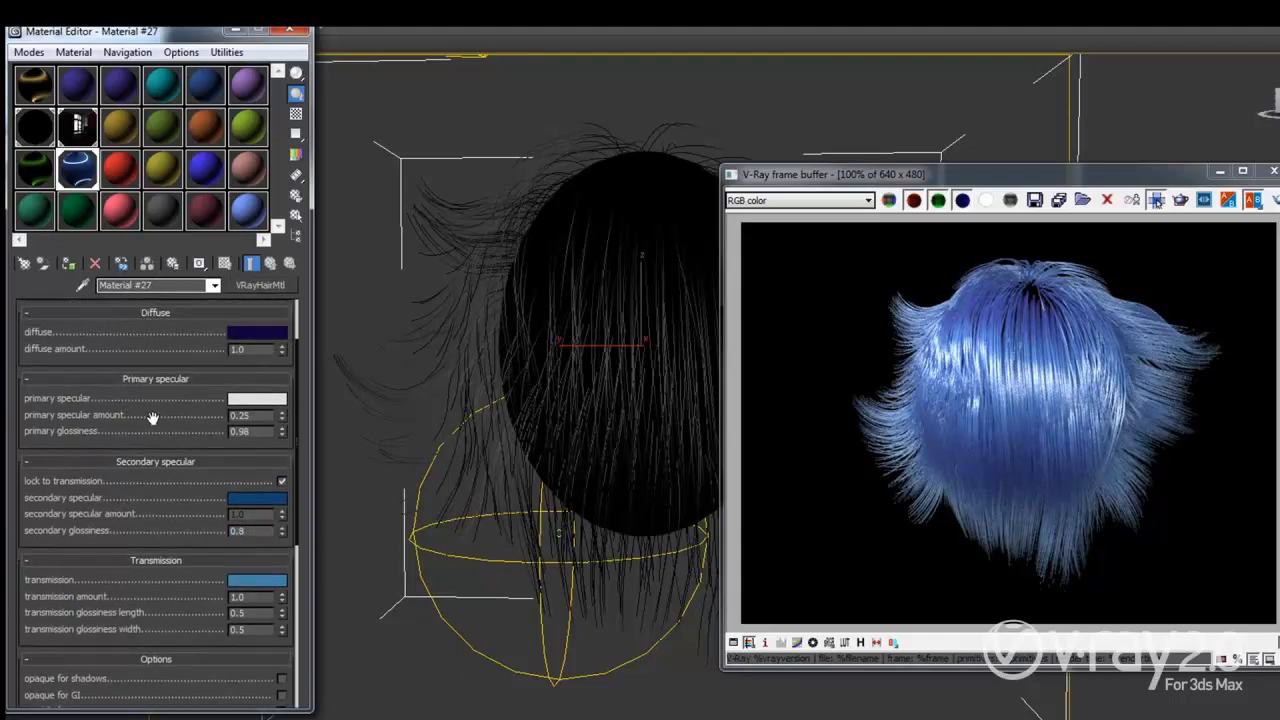
scroll(157, 422, "up", 3)
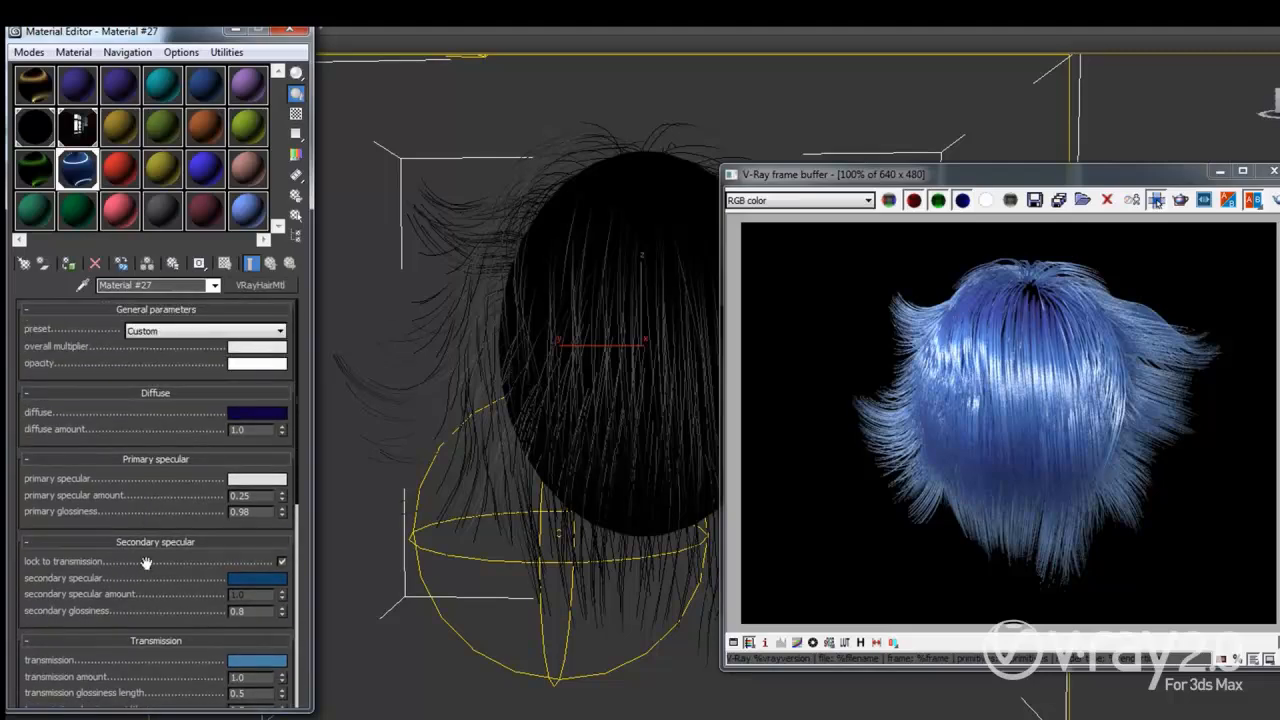
left_click(175, 334)
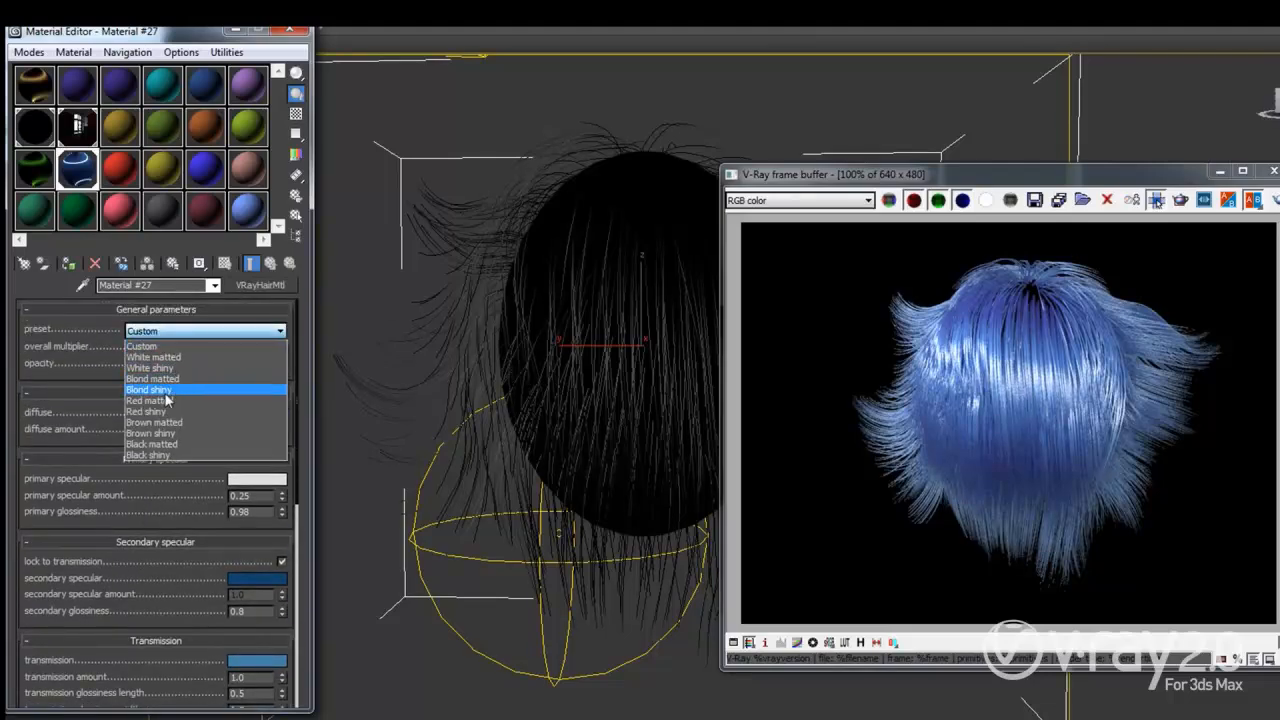
left_click(157, 390)
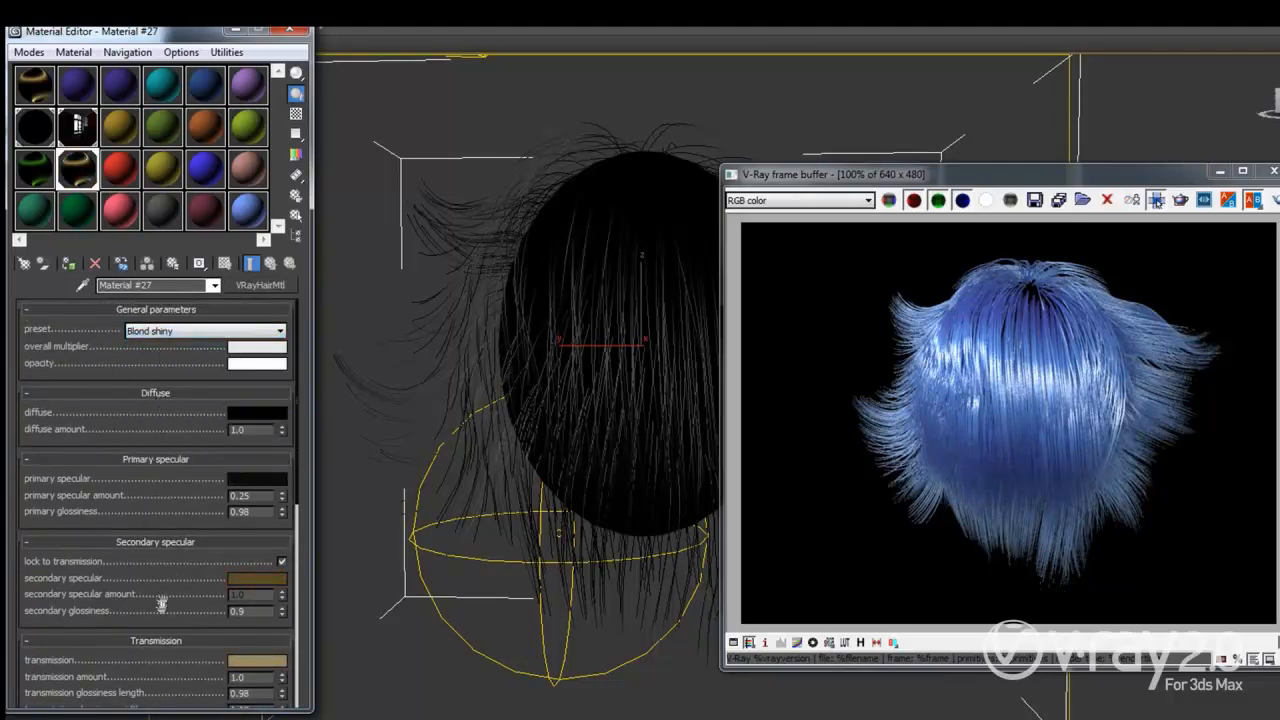
scroll(161, 598, "down", 5)
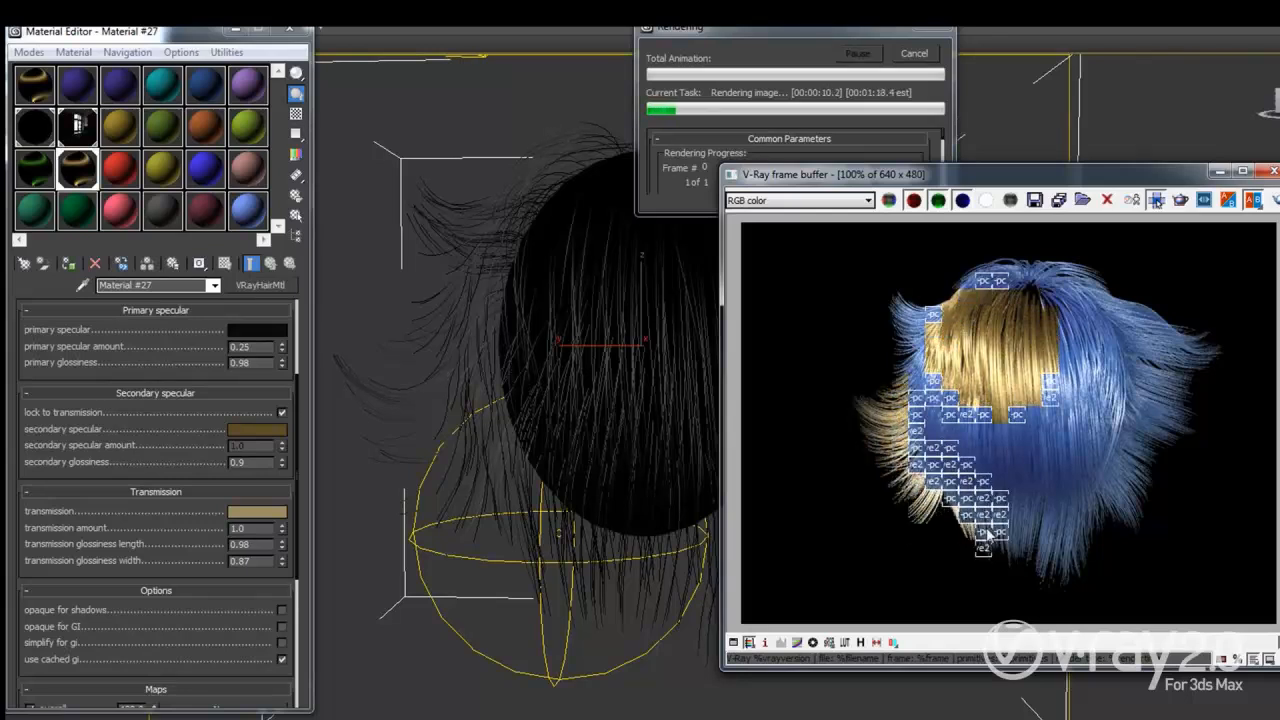
Step: Let the V-Ray render of the Blond shiny hair preset finish in the frame buffer
scroll(985, 546, "up", 1)
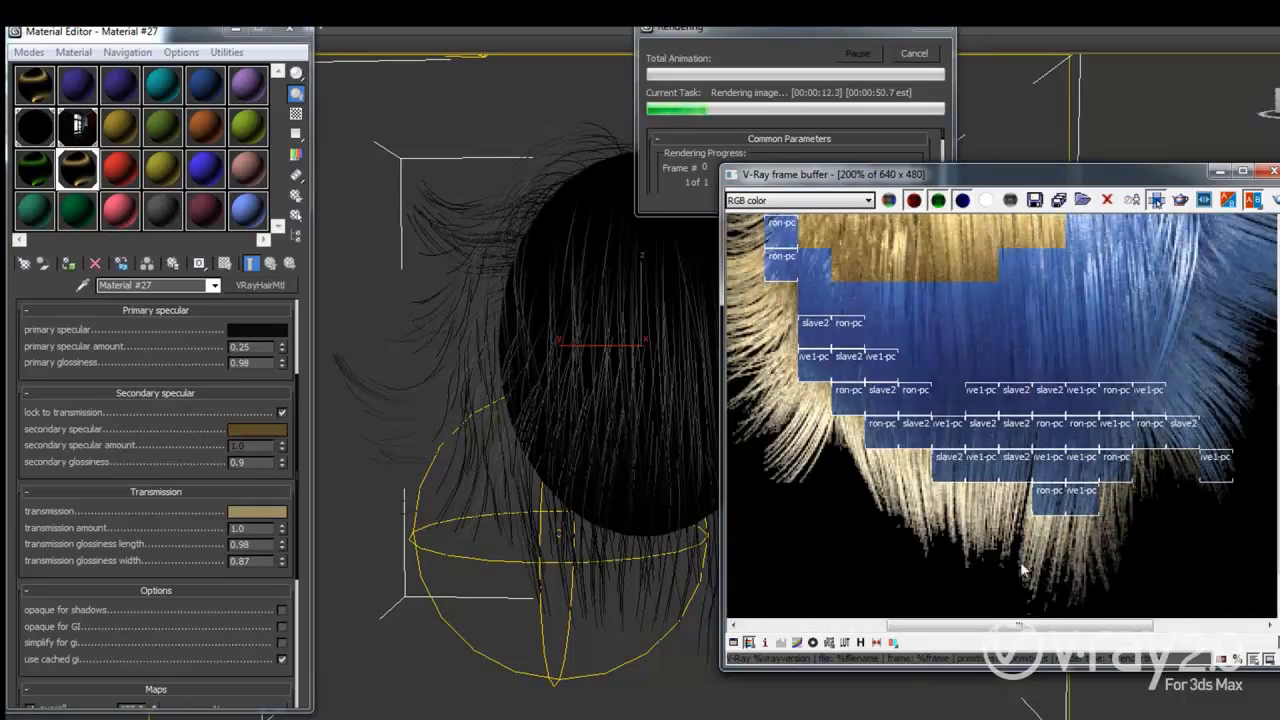
scroll(995, 540, "down", 1)
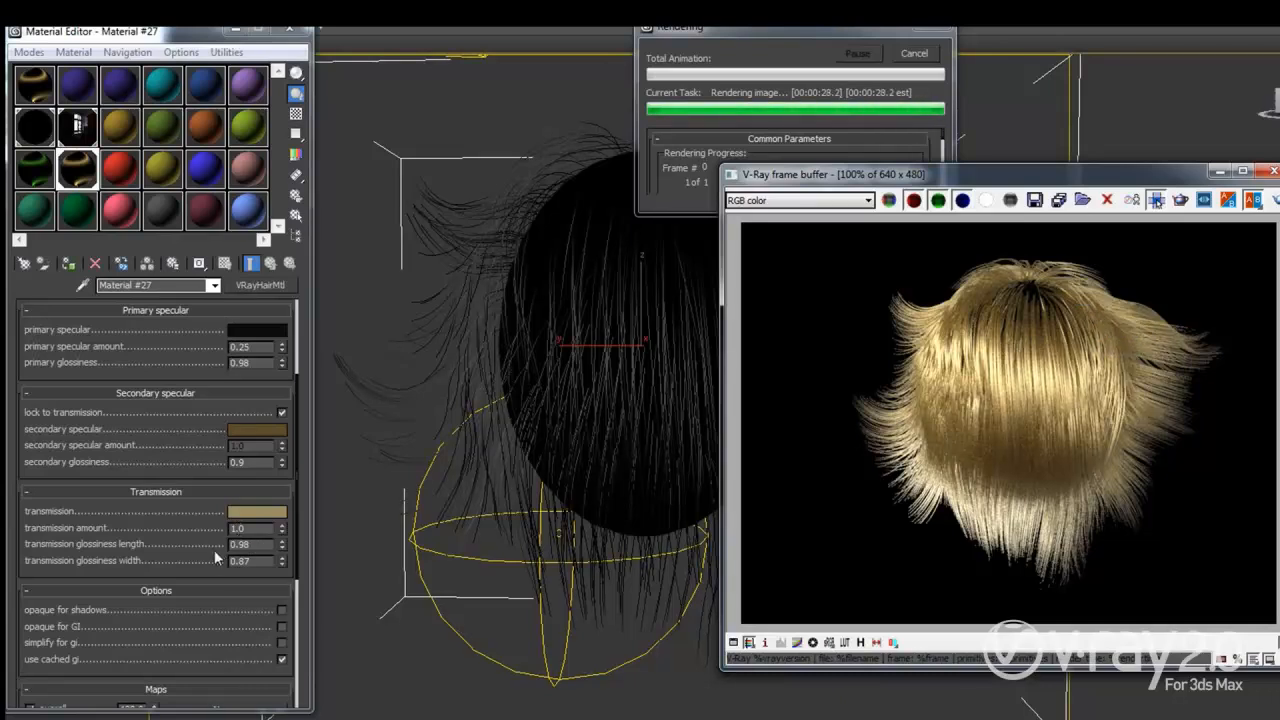
left_click_drag(75, 549, 115, 459)
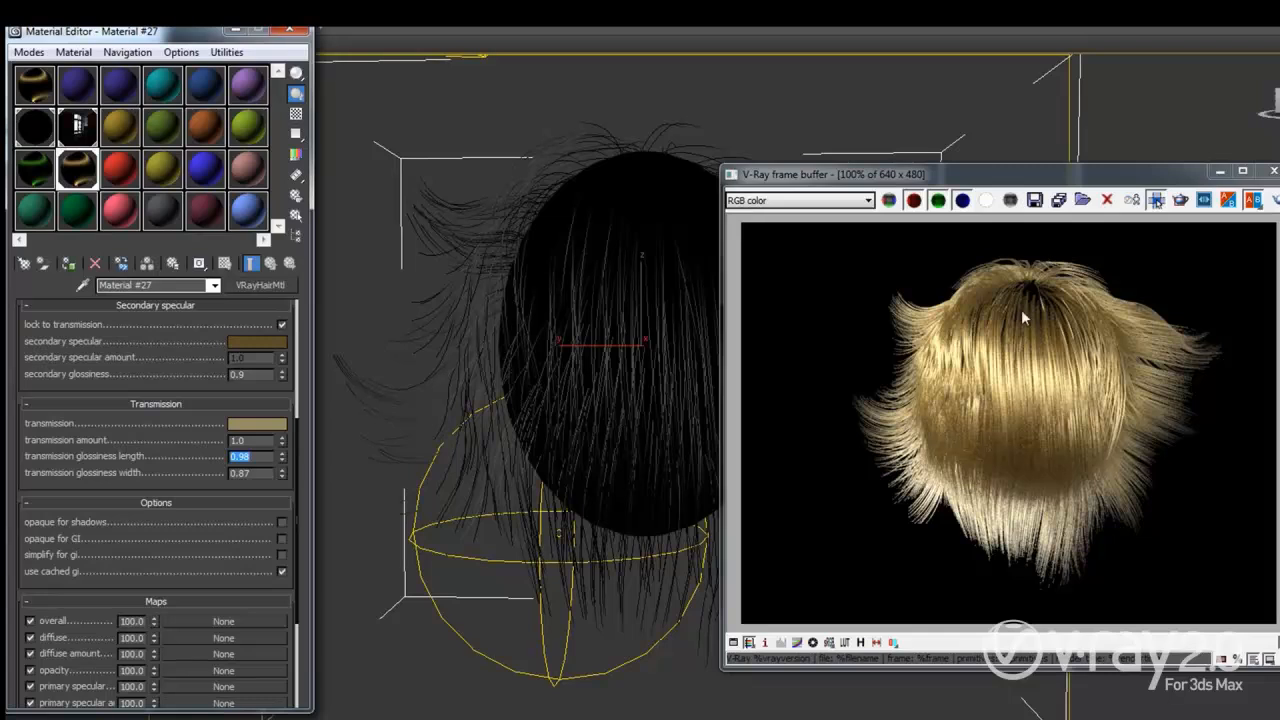
Step: Delete the two older saved renders from the V-Ray render history
left_click(860, 644)
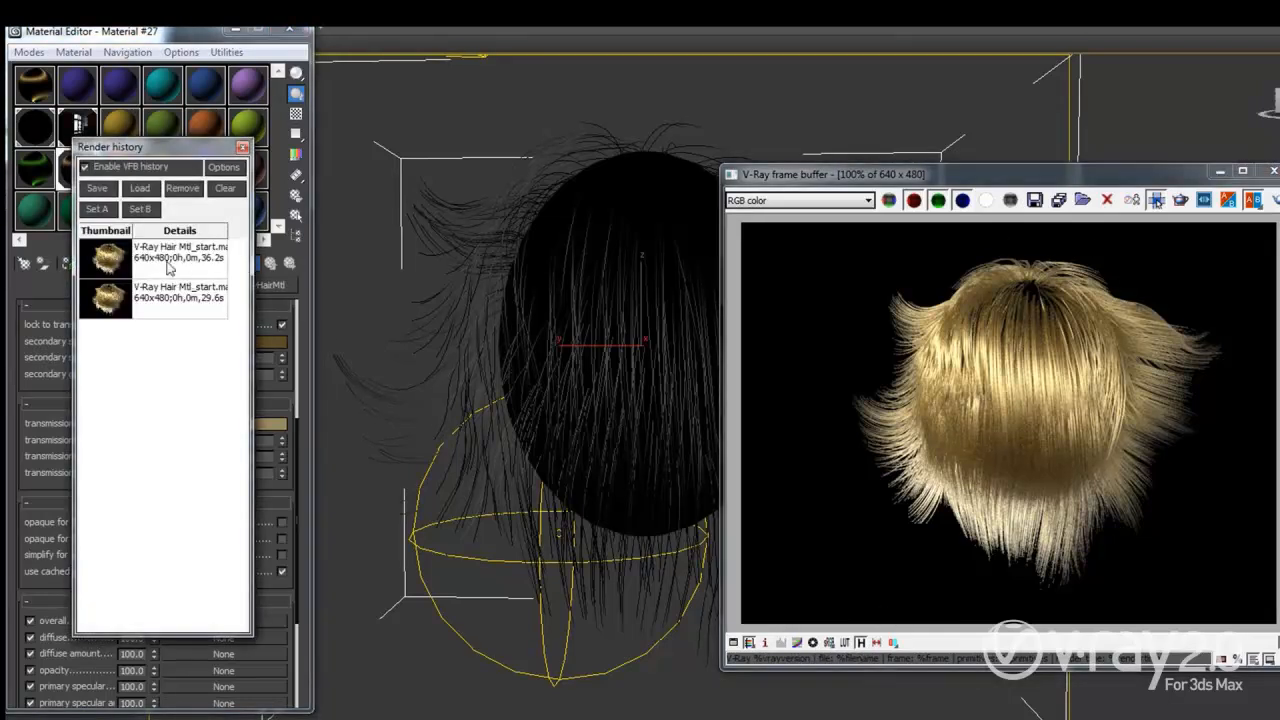
left_click(156, 257)
left_click(177, 312, "ctrl")
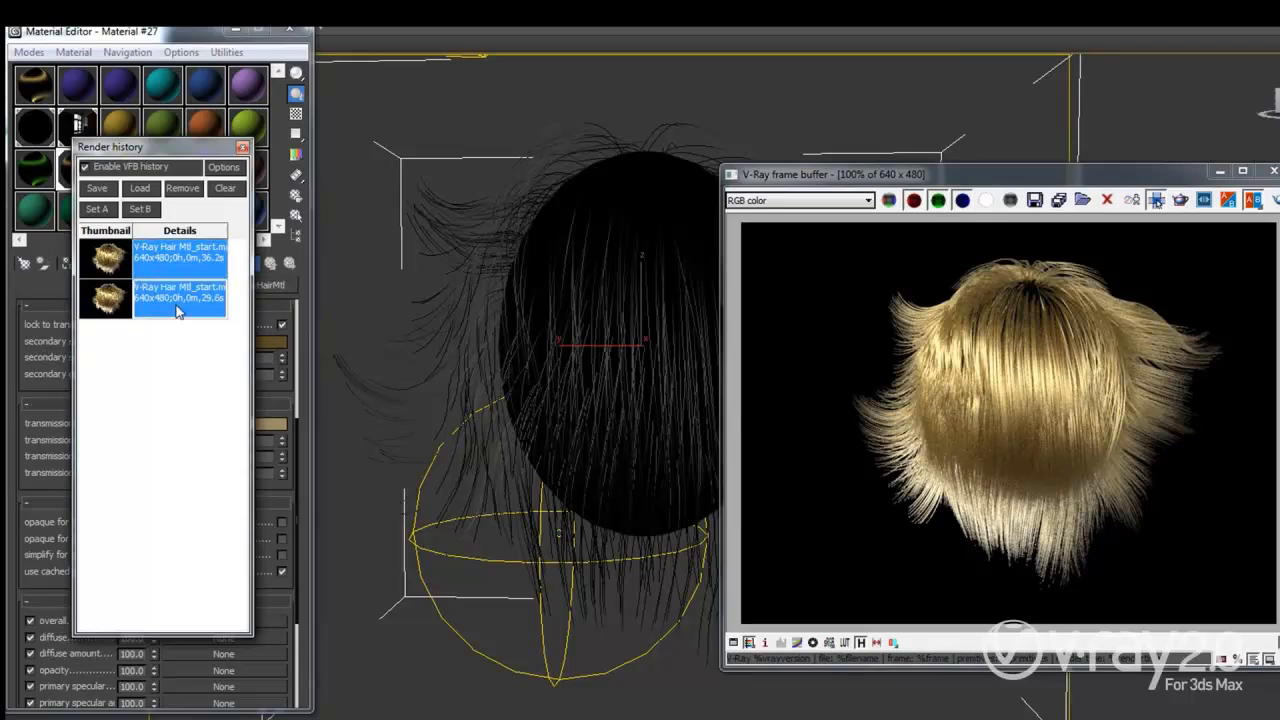
left_click(182, 189)
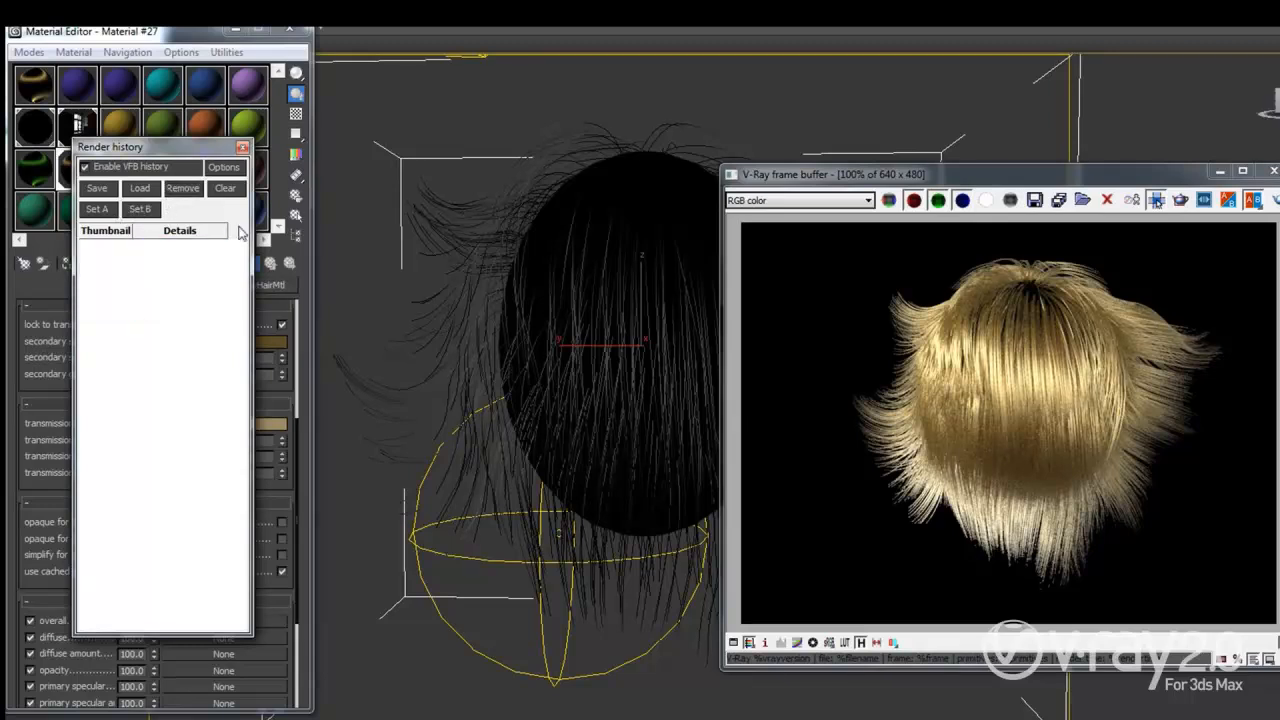
left_click(958, 437)
left_click_drag(177, 152, 483, 191)
Step: Save the blond render to history, set transmission glossiness width to 0.97, and re-render
left_click(407, 228)
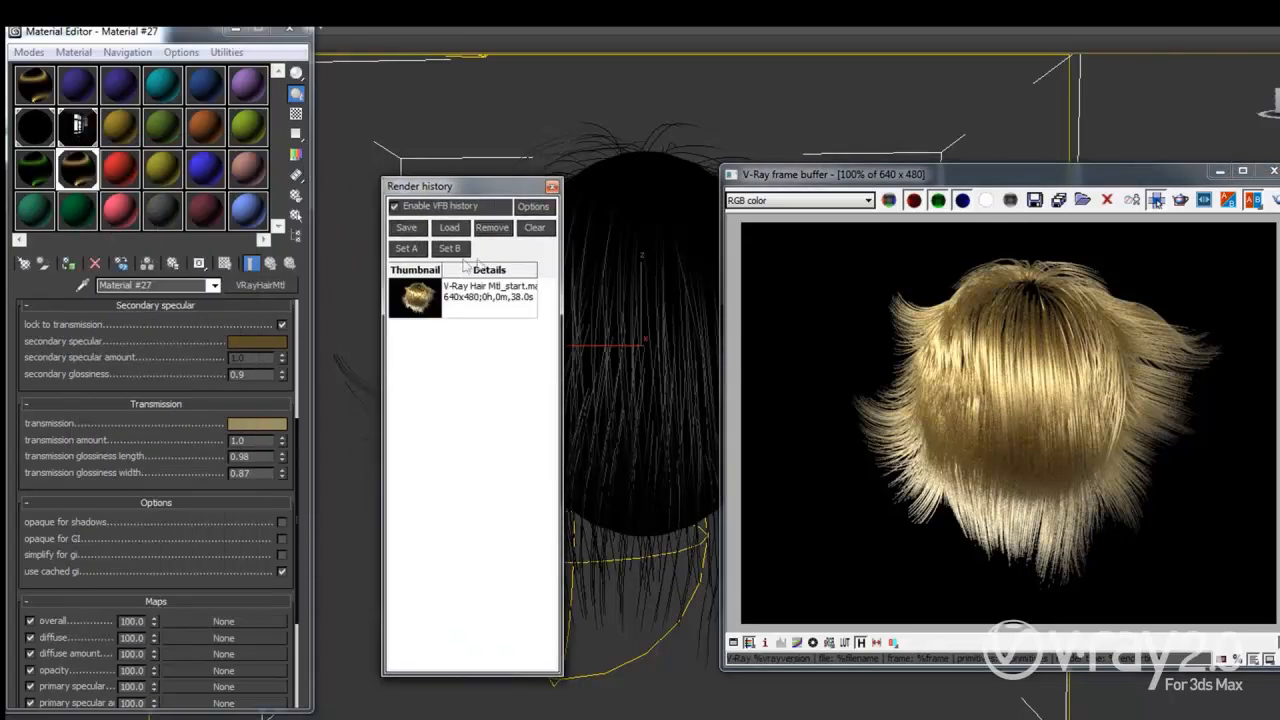
double_click(258, 474)
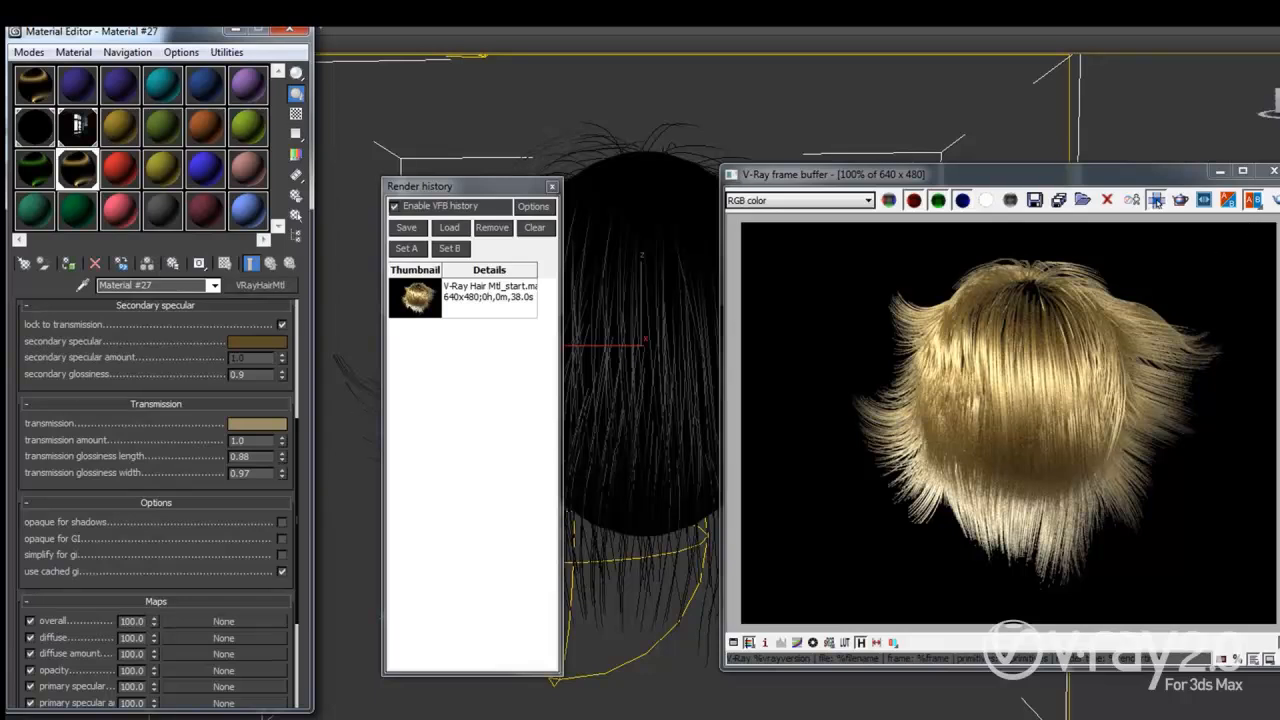
left_click(1156, 200)
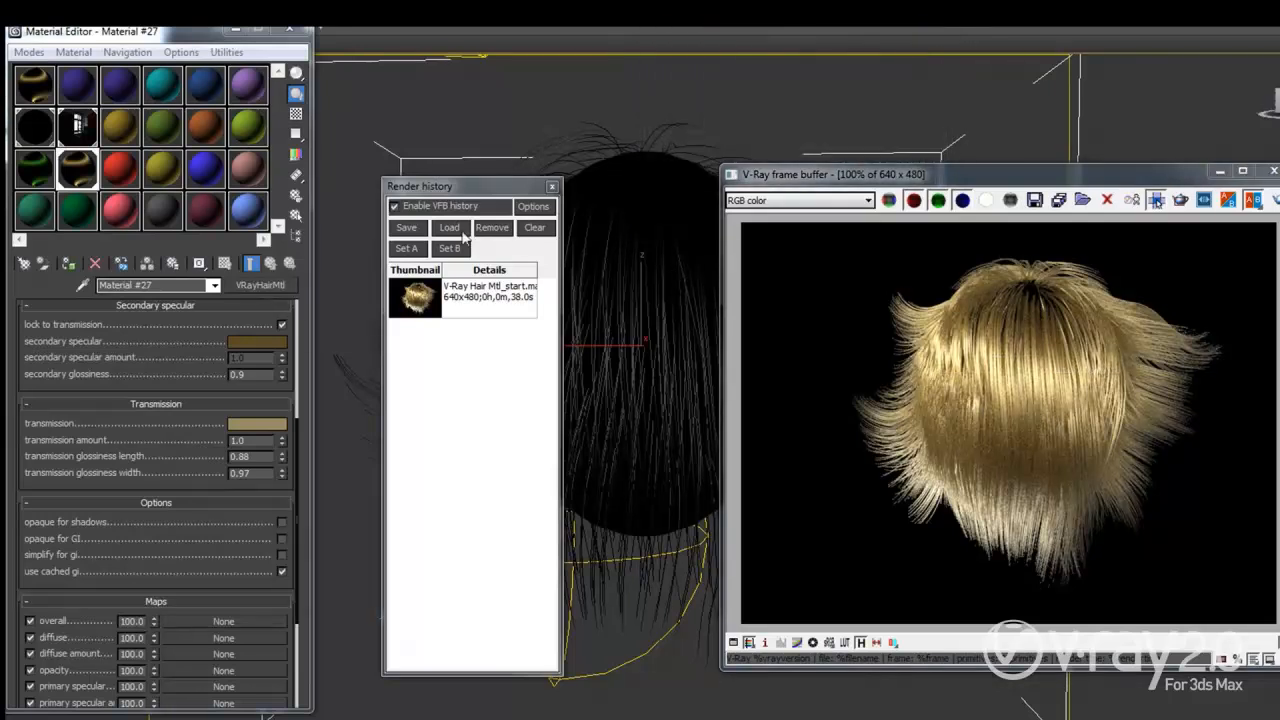
Step: Save the new render to history and set the earlier render as A, the newer as B
left_click(406, 228)
left_click(446, 298)
left_click(406, 248)
left_click(452, 345)
left_click(449, 249)
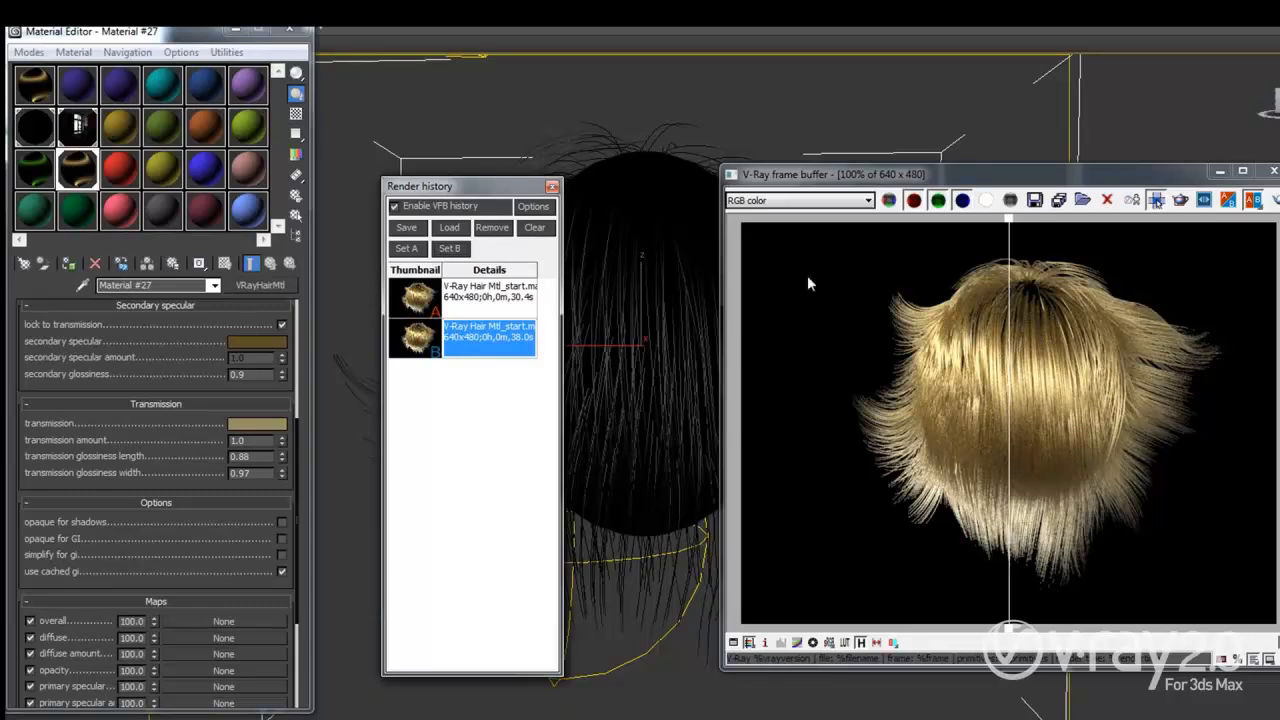
Step: Sweep the A/B divider across the hair to compare both renders, then close the frame buffer
left_click_drag(1011, 221, 1107, 236)
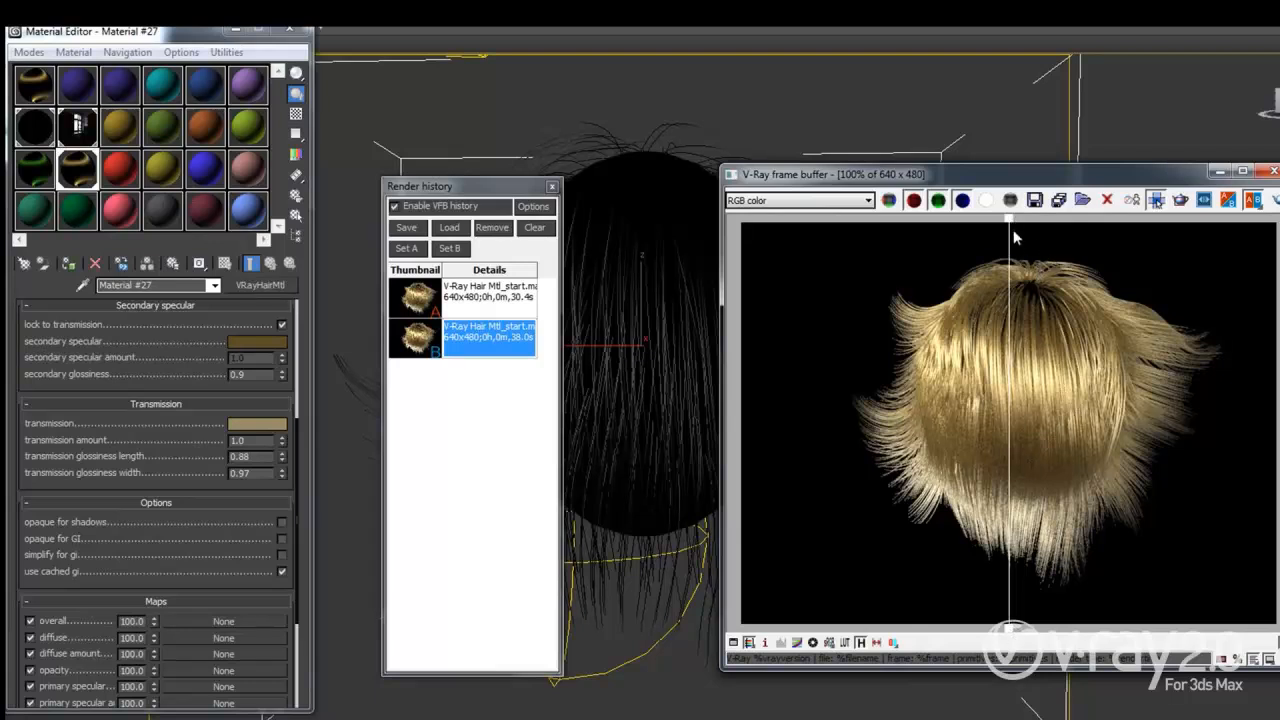
left_click(512, 305)
left_click(512, 346)
left_click_drag(1010, 220, 1090, 240)
scroll(1043, 551, "down", 1)
scroll(1073, 518, "up", 1)
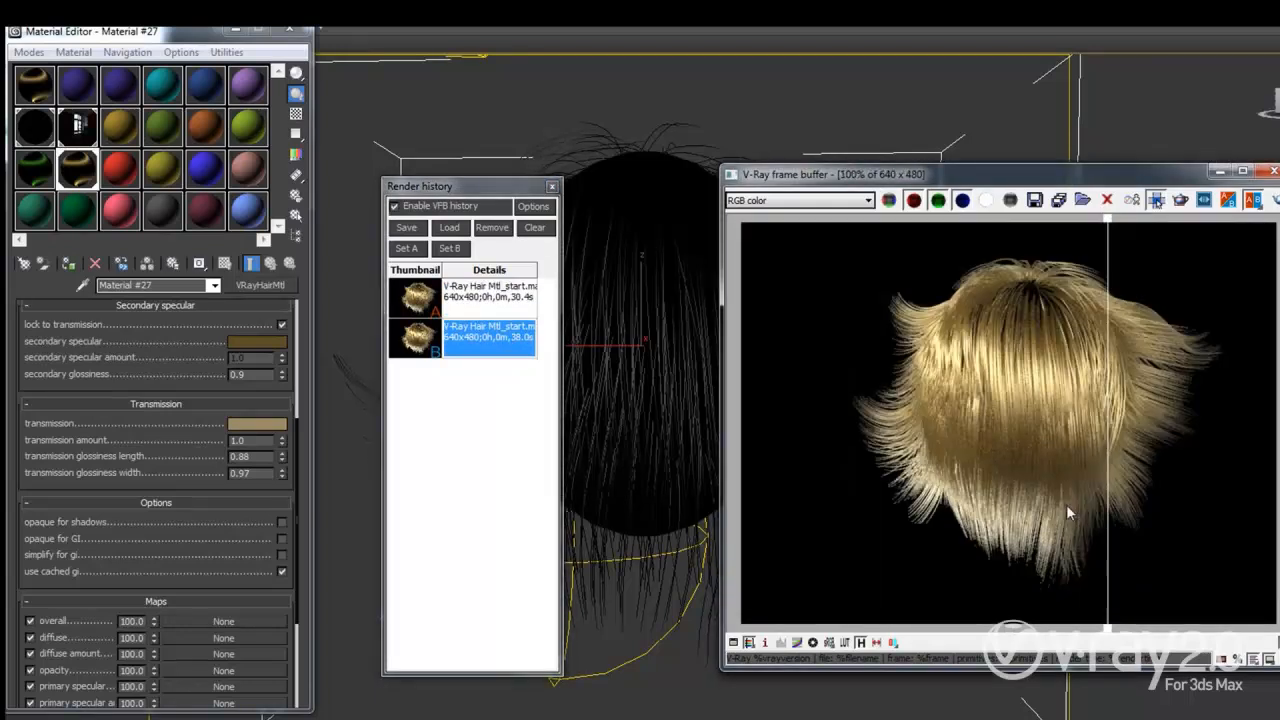
left_click_drag(1108, 227, 1170, 371)
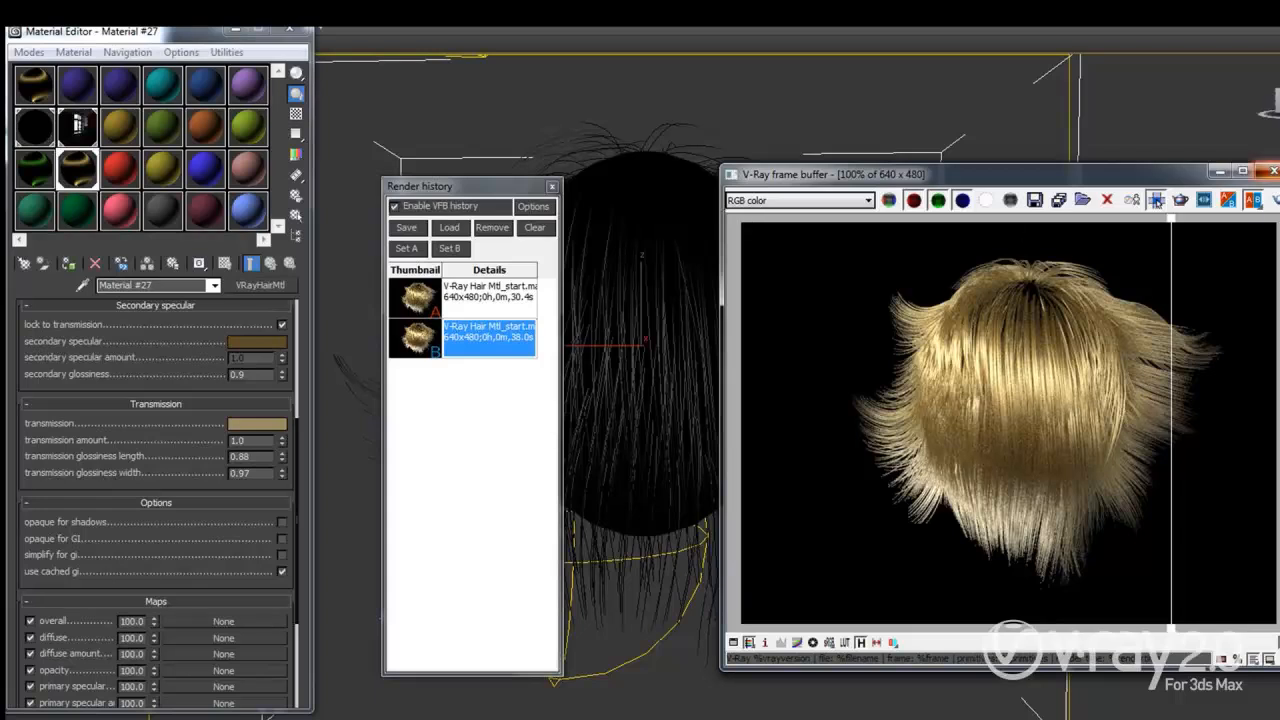
left_click(1272, 171)
Step: Create a new VRayHairMtl, Material #28, in an empty sample slot
left_click(117, 173)
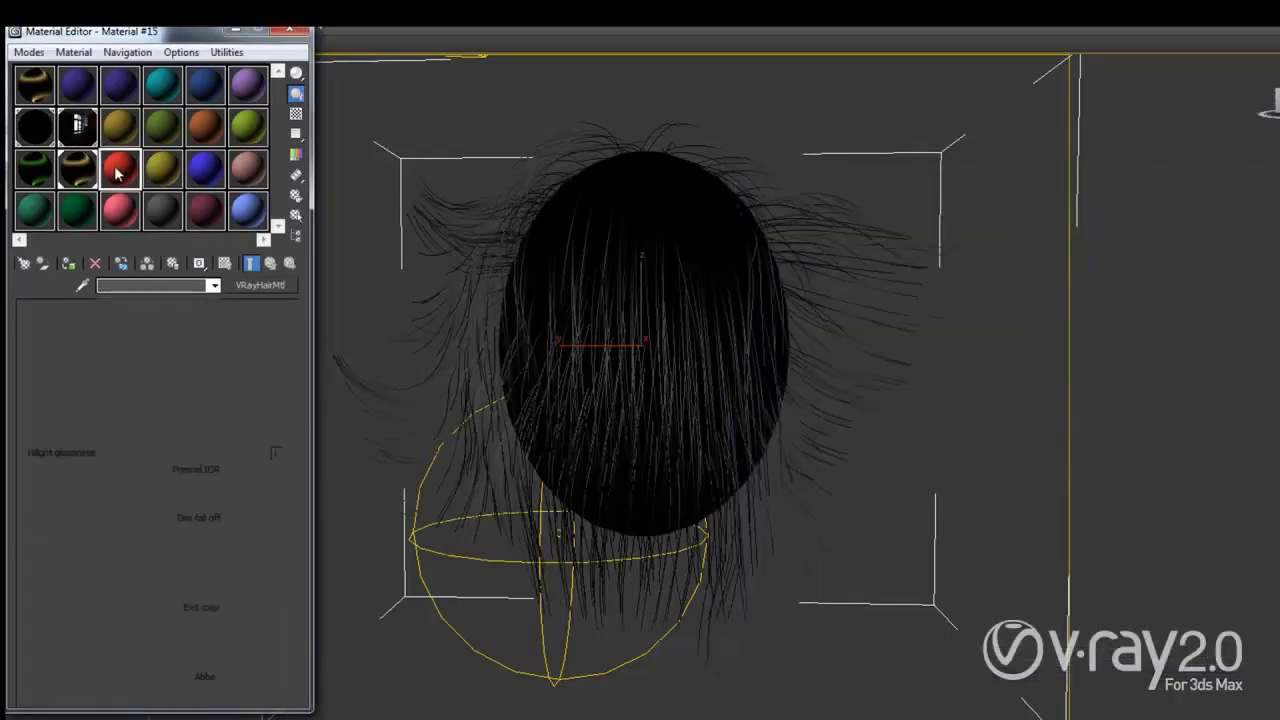
left_click(24, 263)
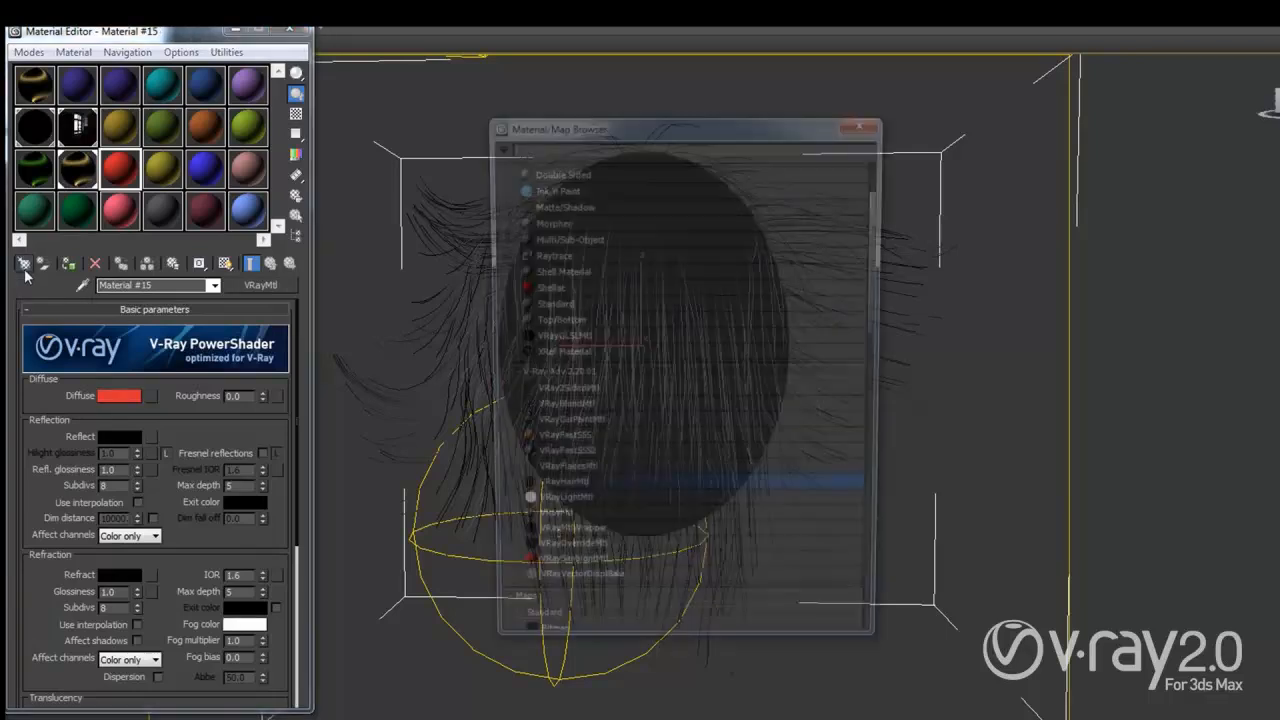
double_click(585, 494)
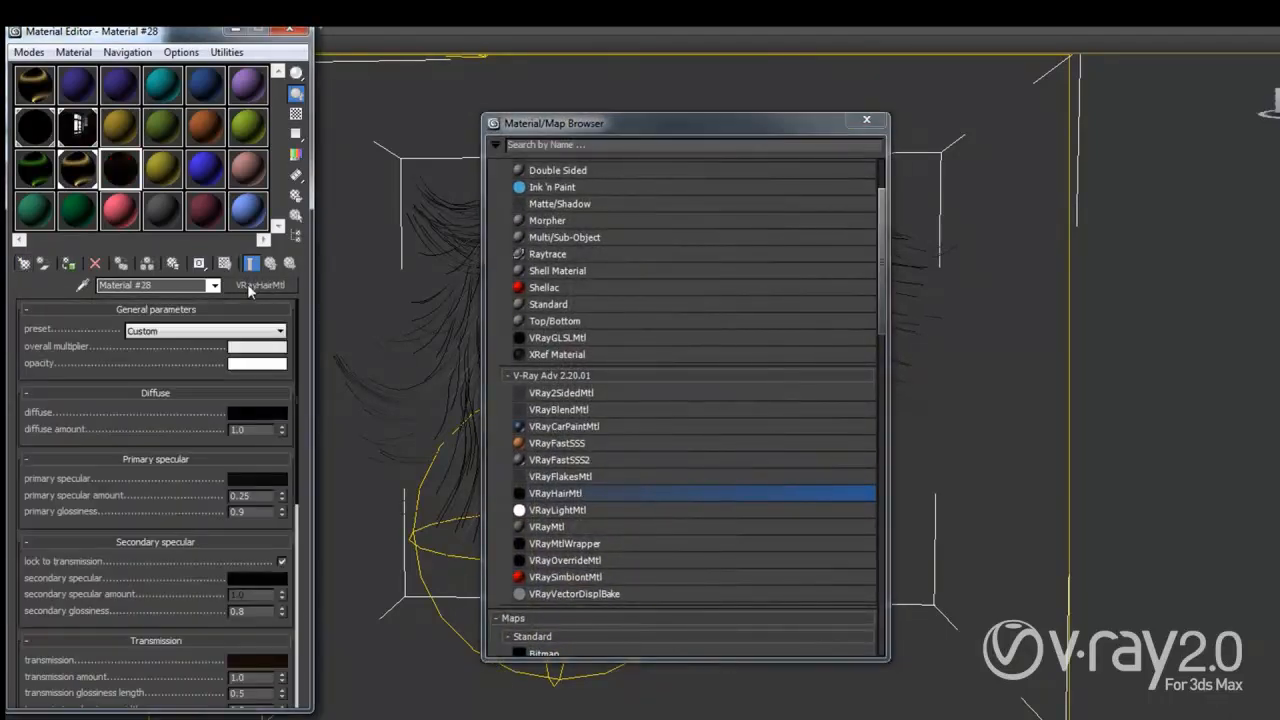
left_click(868, 121)
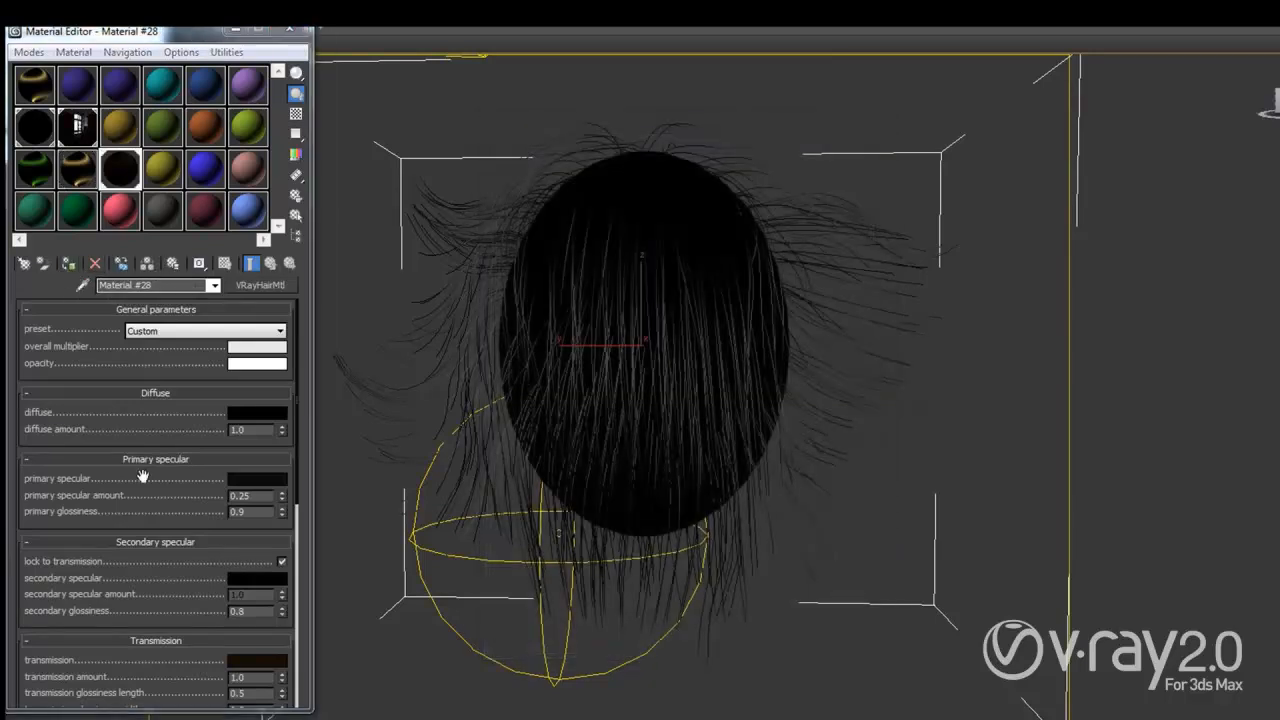
Step: Leave the primary specular colour unchanged and set the transmission colour to black
left_click(257, 479)
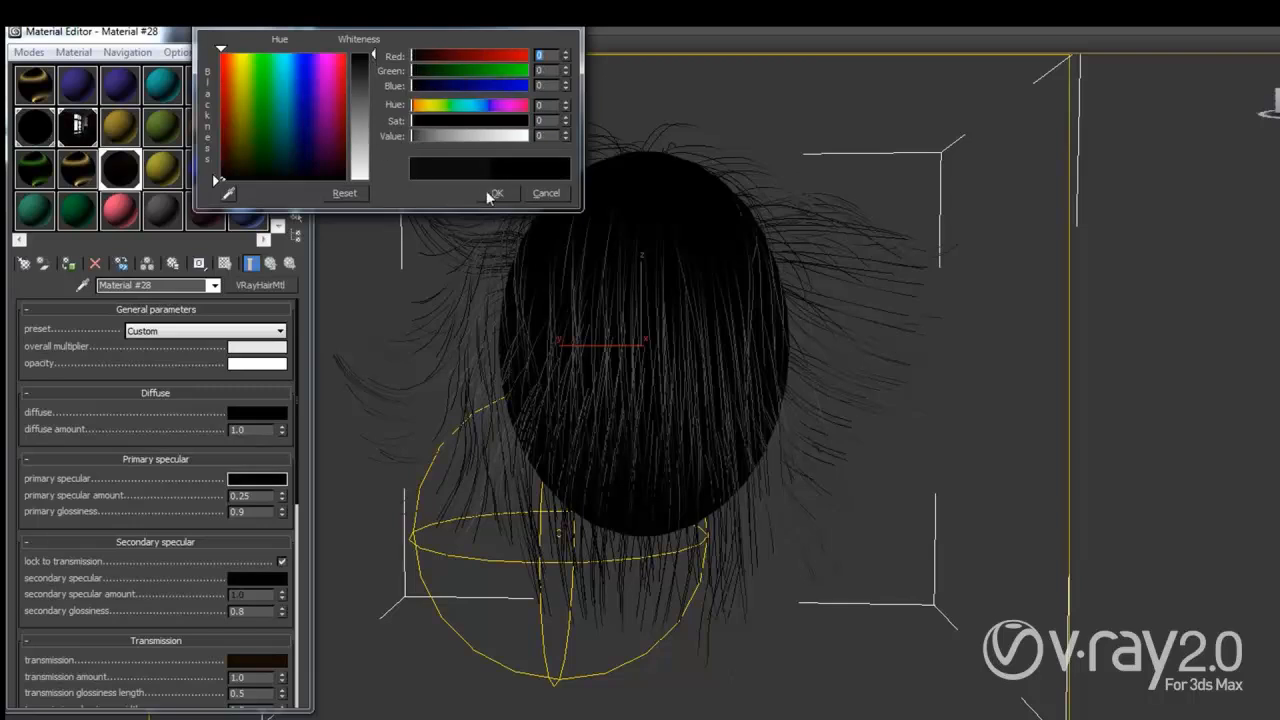
left_click(491, 193)
left_click(250, 660)
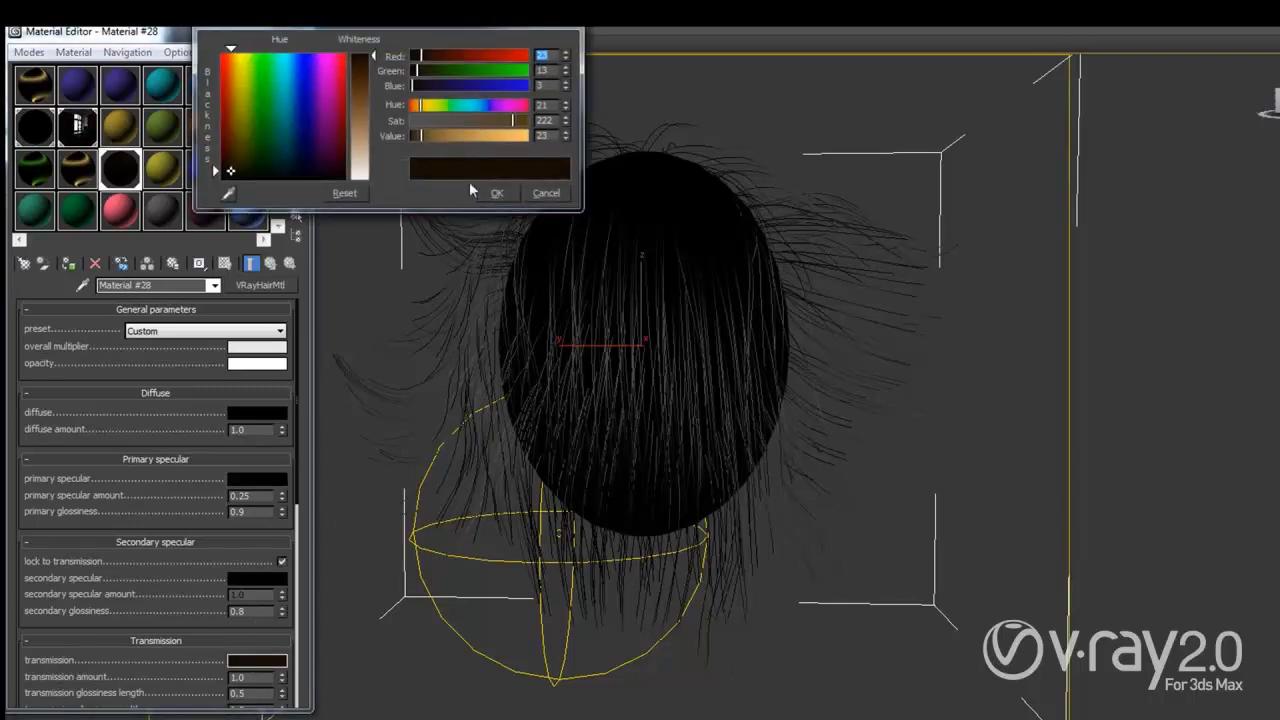
left_click(496, 193)
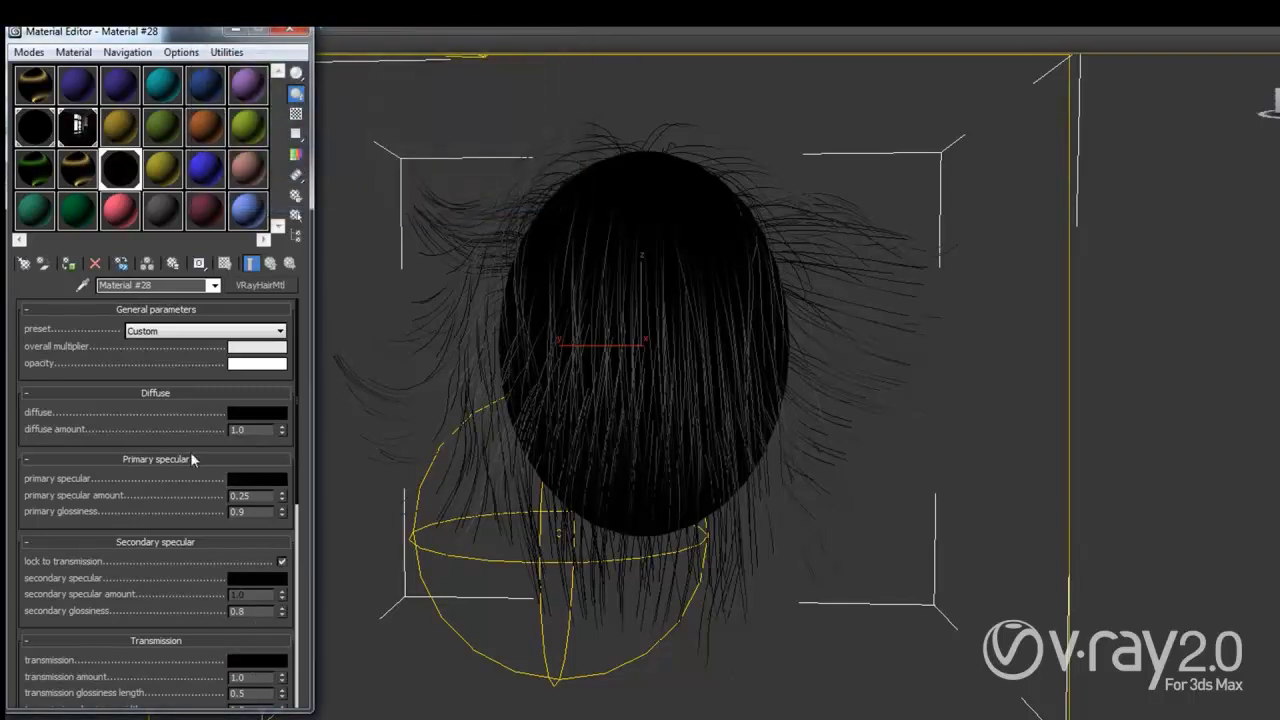
left_click_drag(165, 496, 167, 375)
left_click_drag(147, 567, 150, 447)
left_click_drag(160, 540, 132, 442)
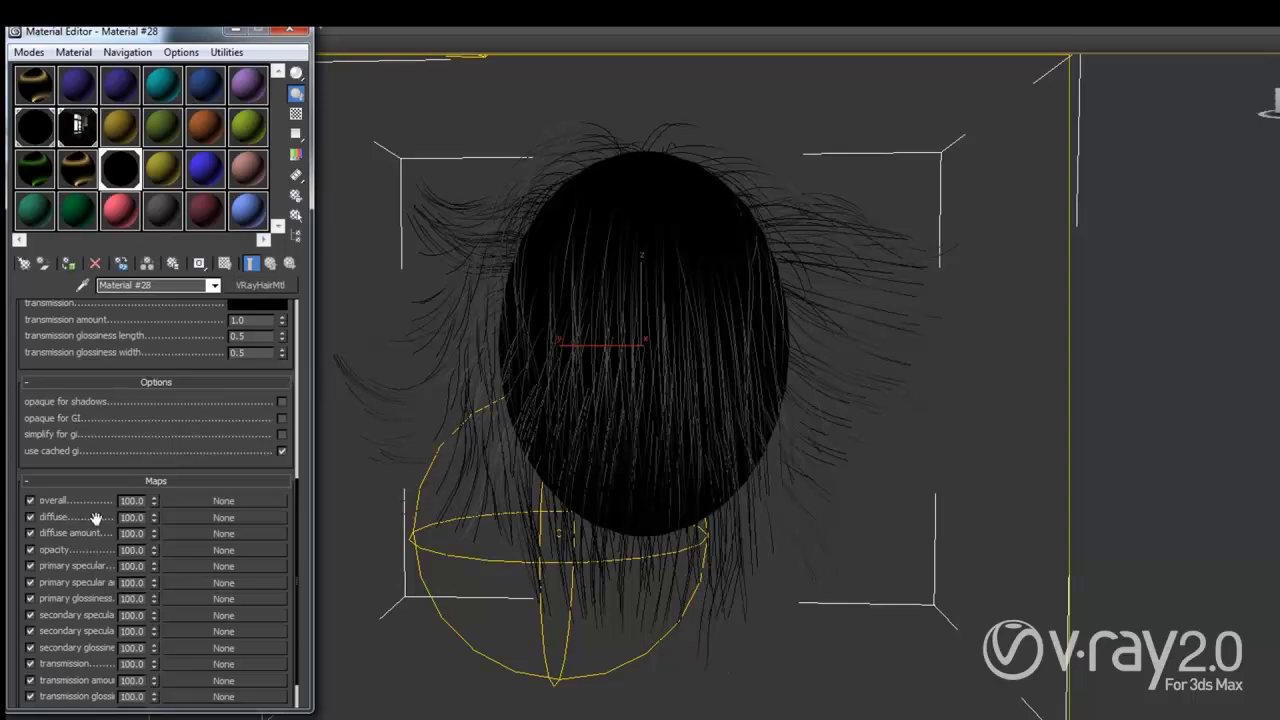
Step: Assign a VRayHairInfoTex map to the diffuse slot with Position along strand output
left_click(230, 517)
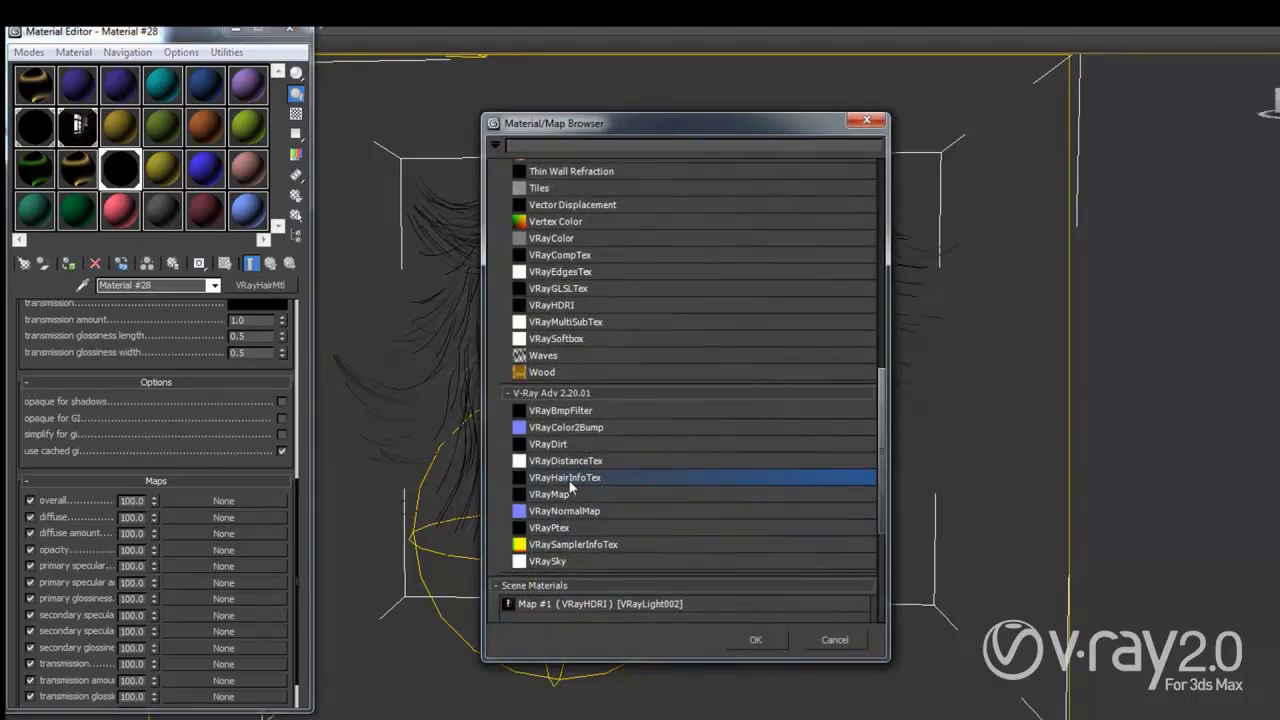
double_click(572, 479)
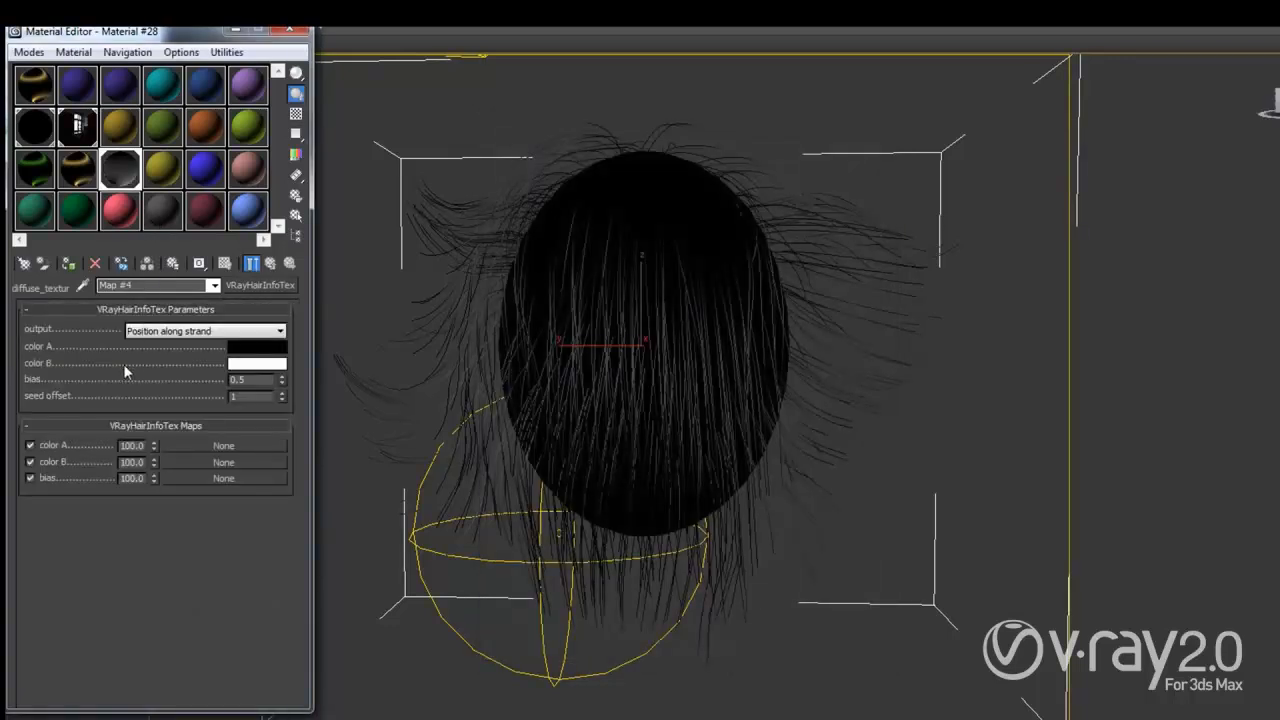
left_click(176, 335)
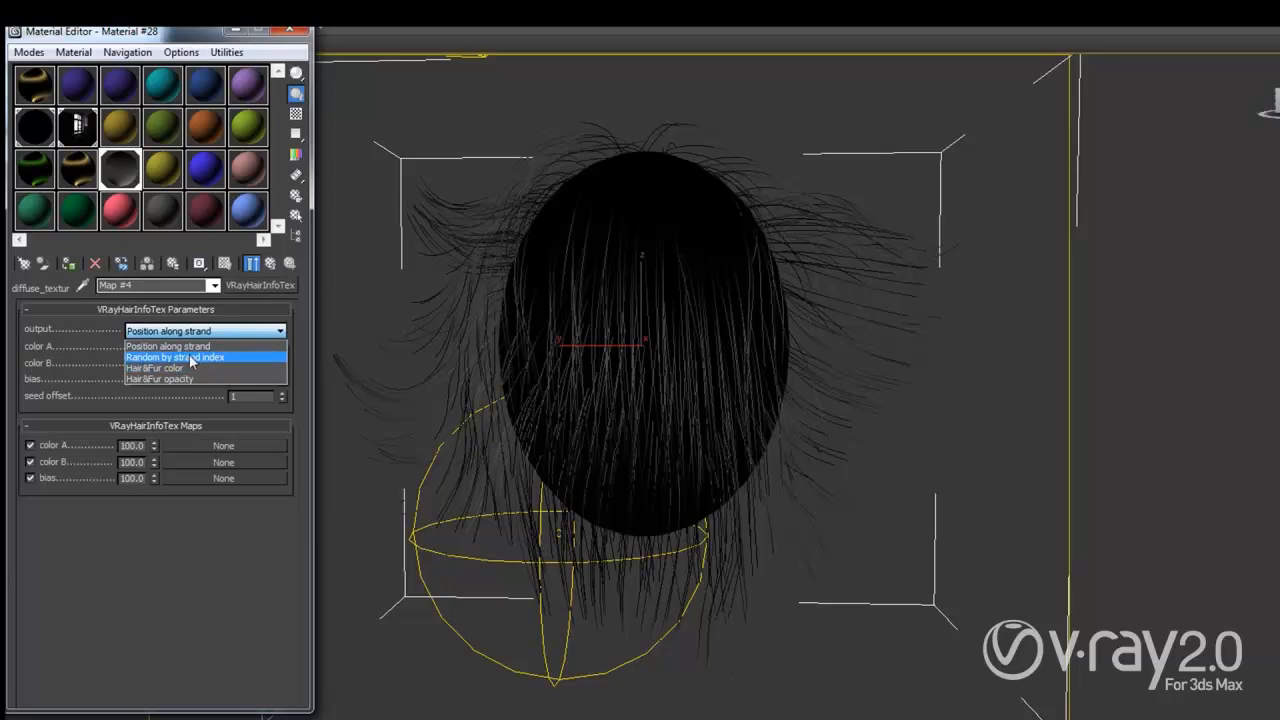
left_click(94, 346)
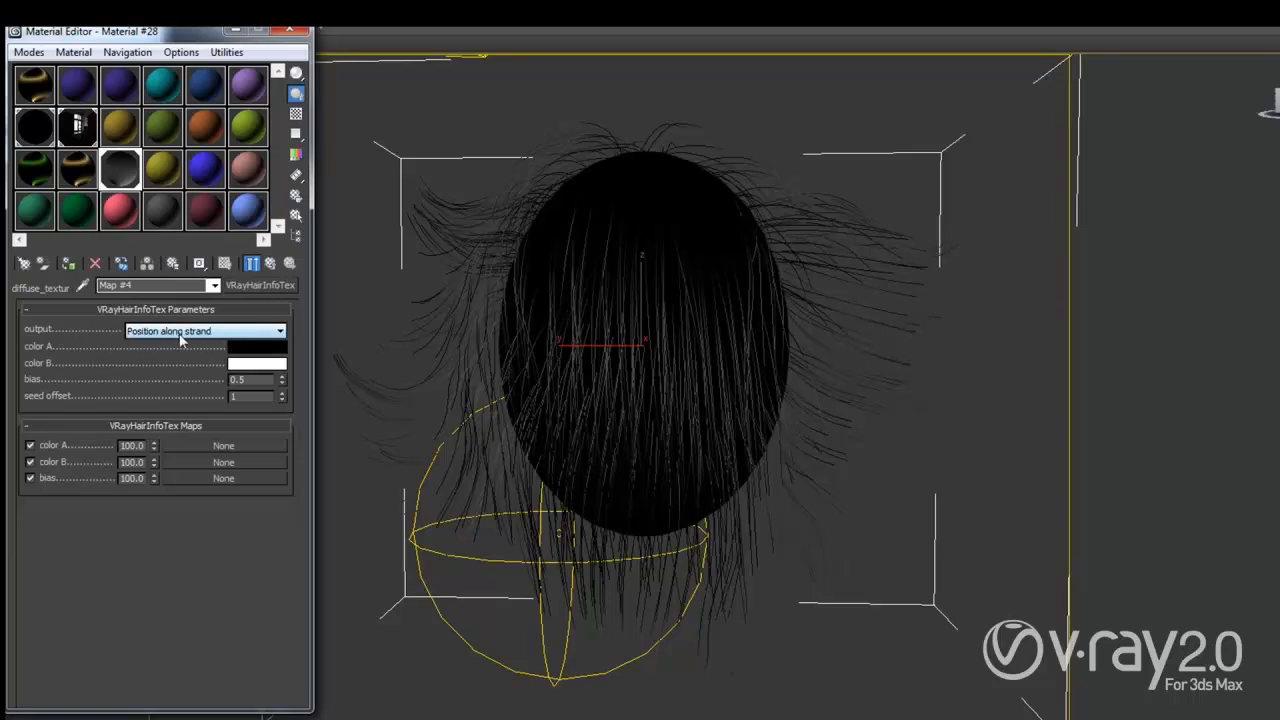
Step: Set the hair gradient's color A to red and color B to blue
left_click(243, 347)
left_click_drag(264, 120, 346, 55)
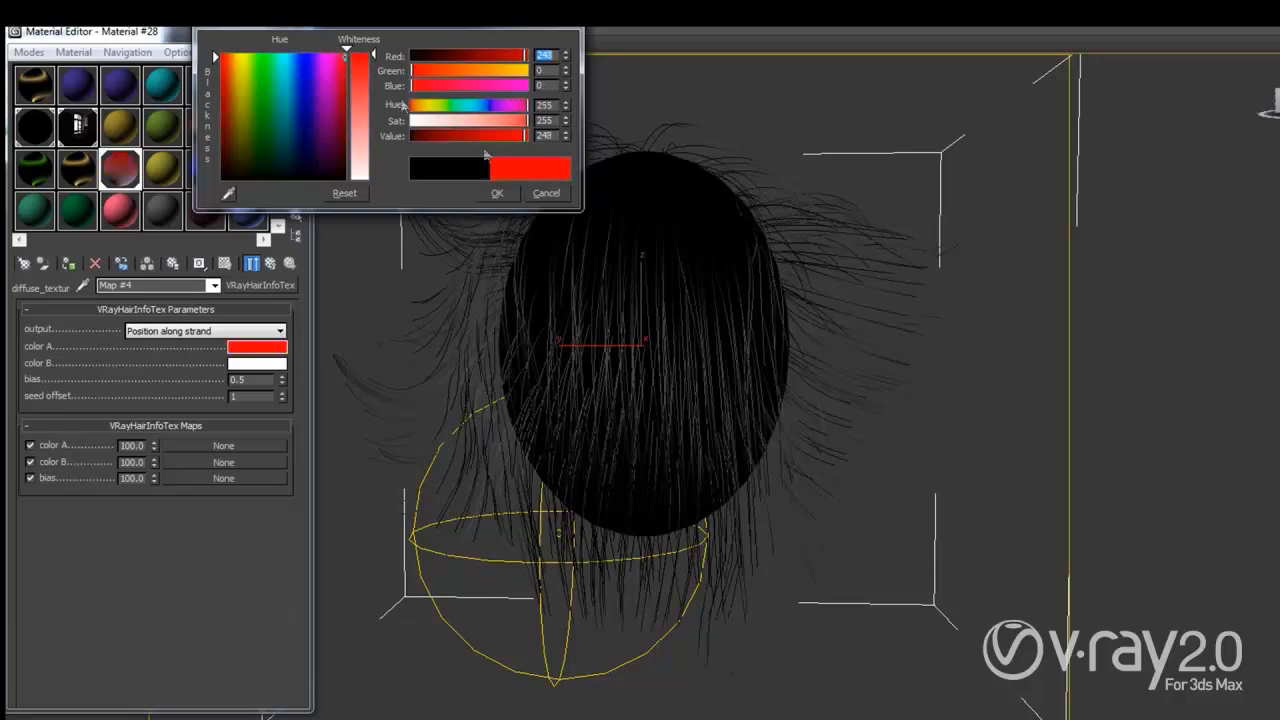
left_click(497, 193)
left_click(257, 363)
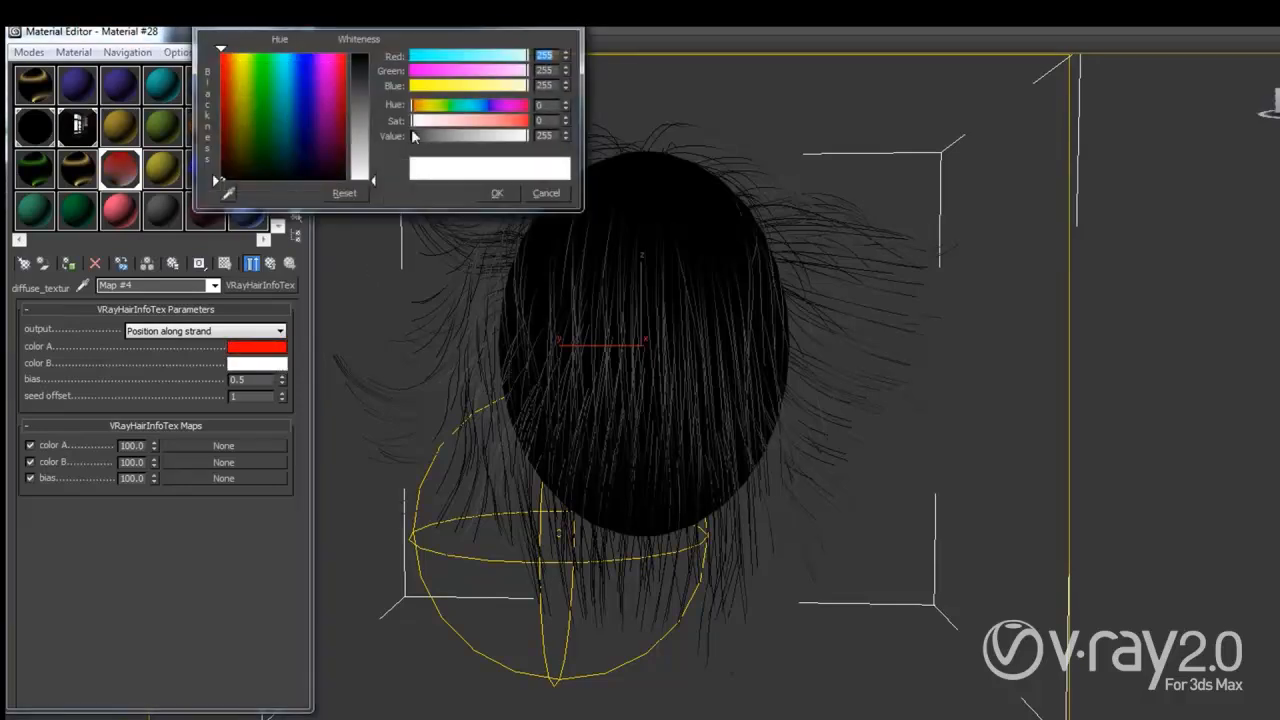
left_click(358, 70)
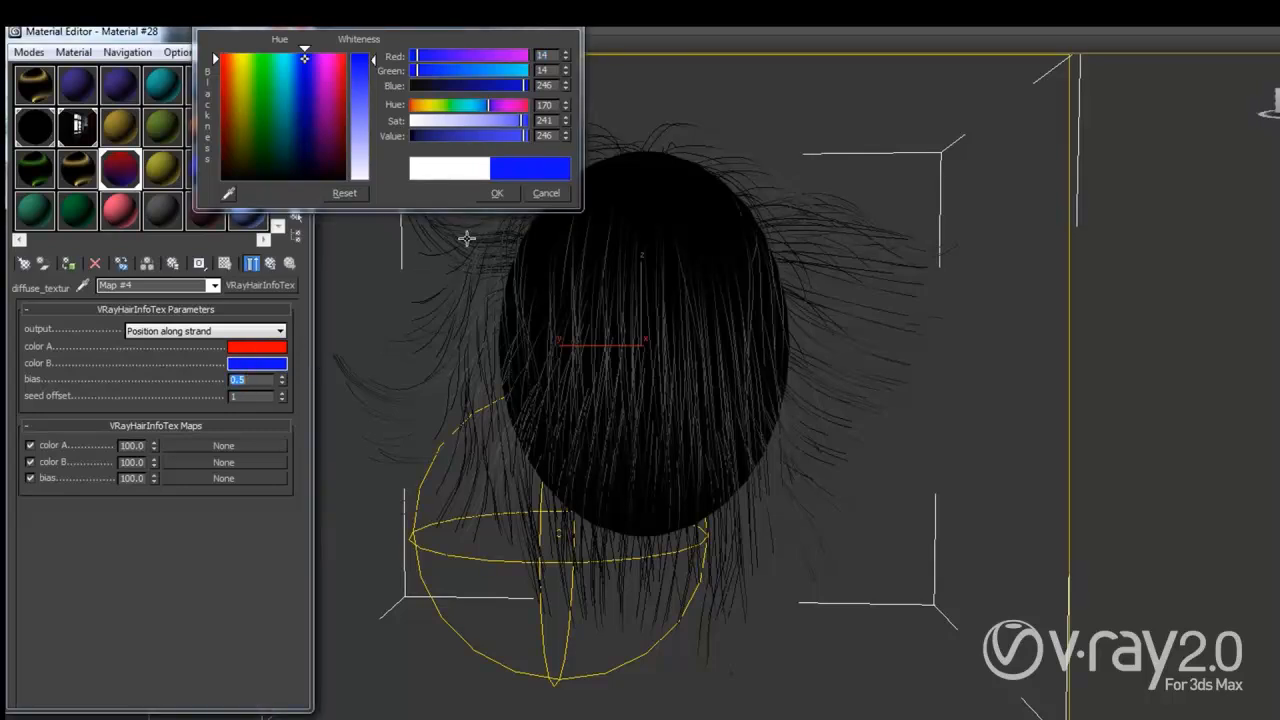
left_click(498, 193)
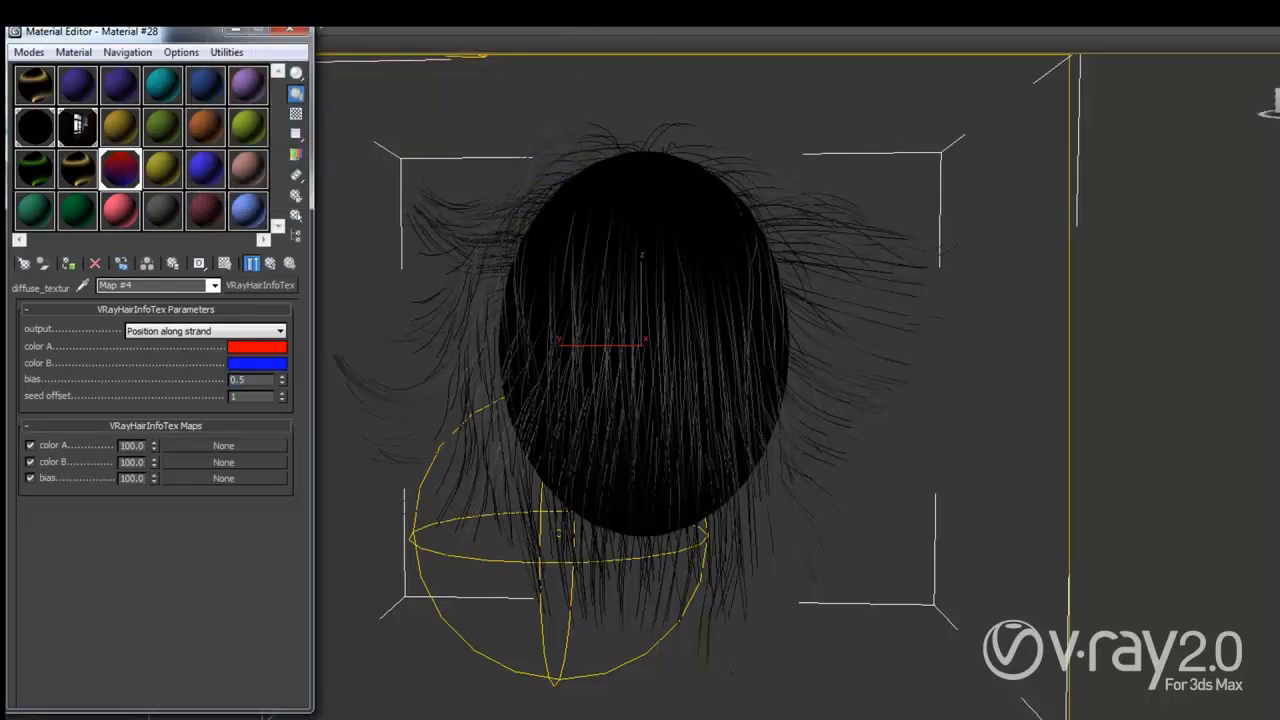
left_click(893, 28)
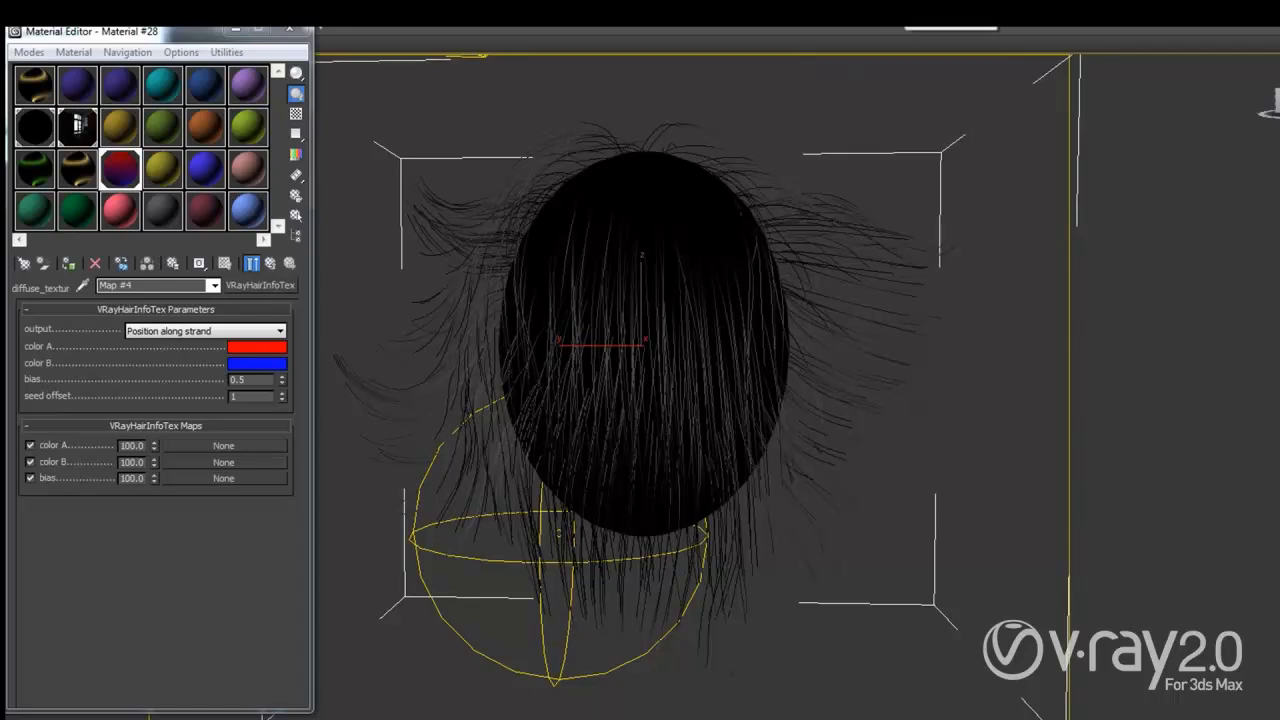
Step: Render the red-to-blue gradient hair, then set bias to 0.9 and render again
left_click(906, 12)
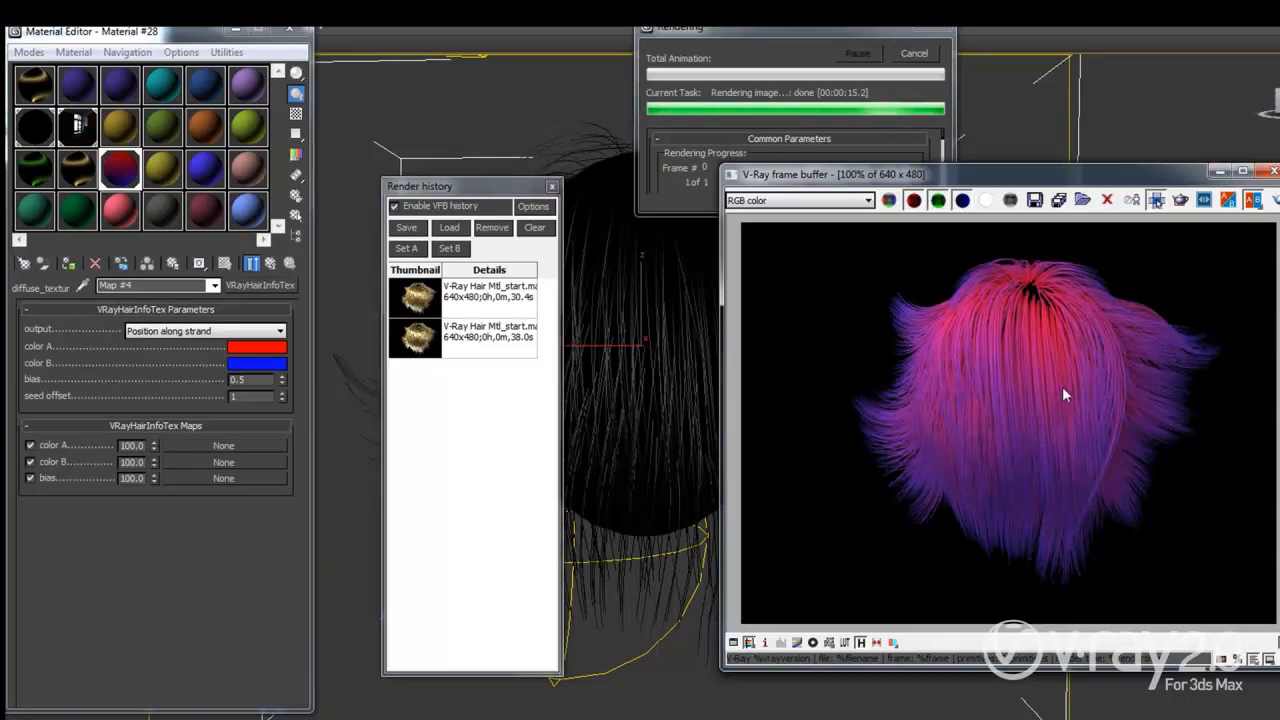
double_click(256, 378)
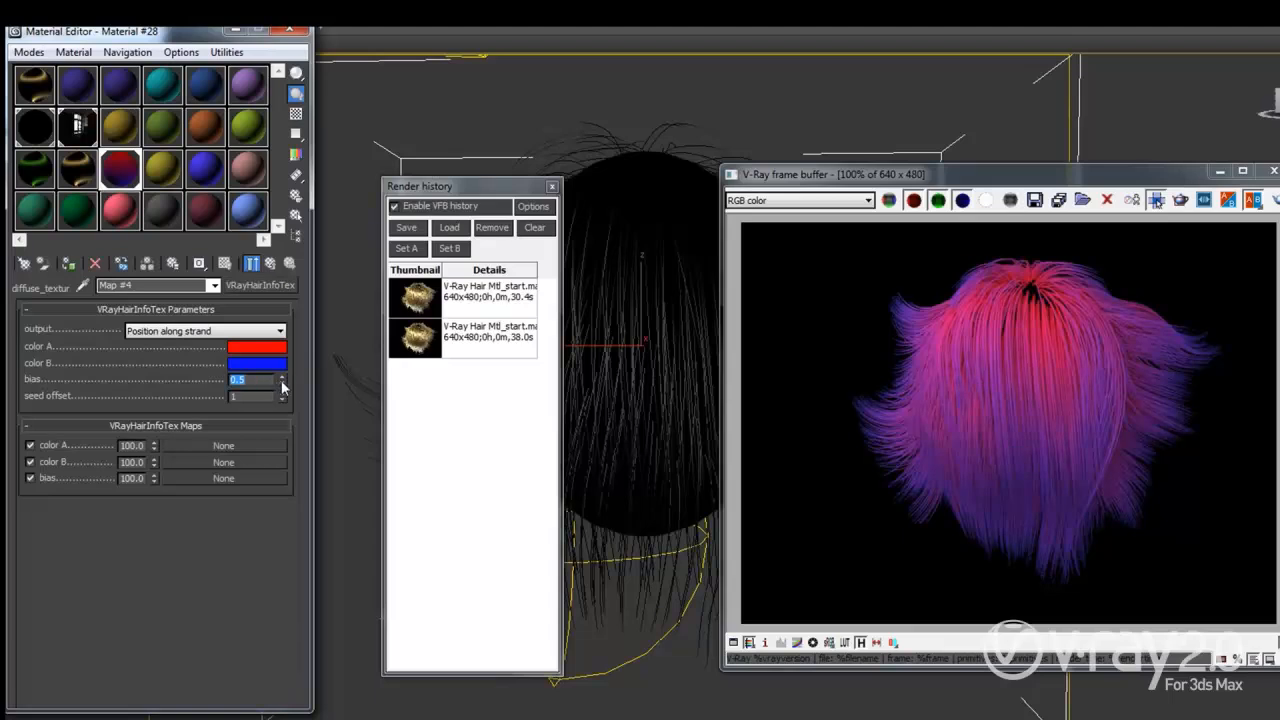
left_click(1269, 204)
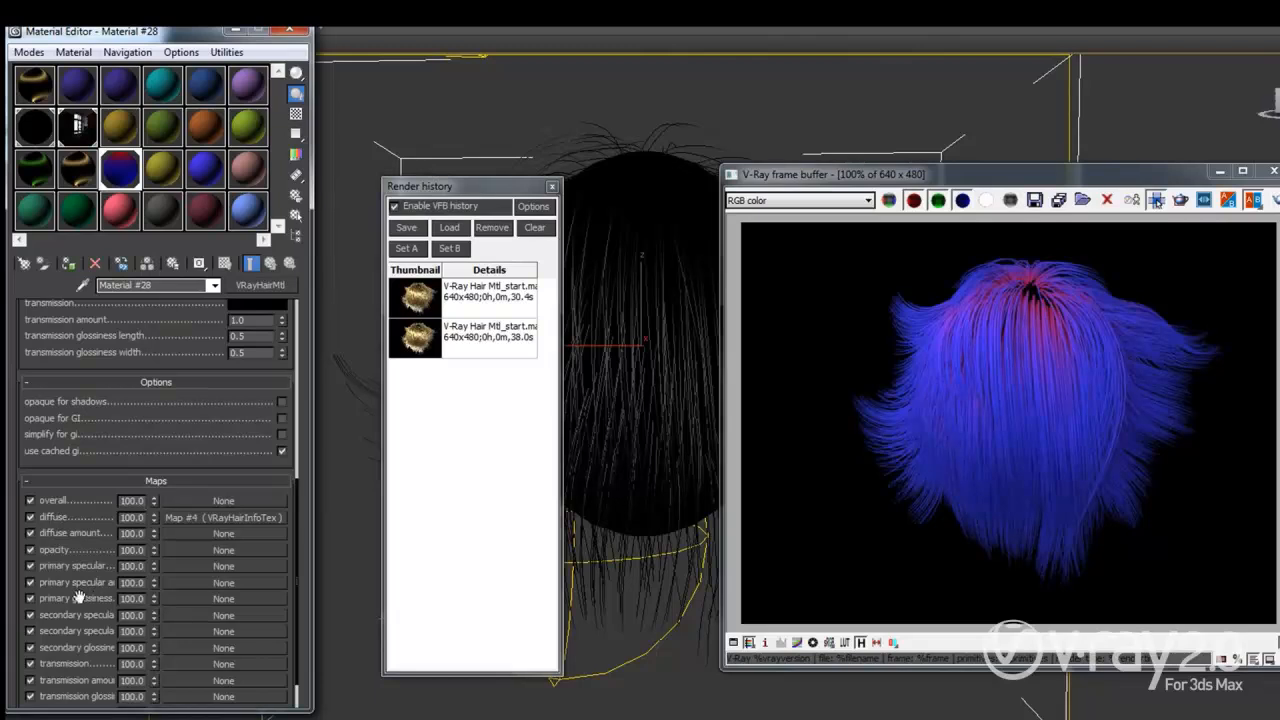
left_click_drag(82, 590, 88, 530)
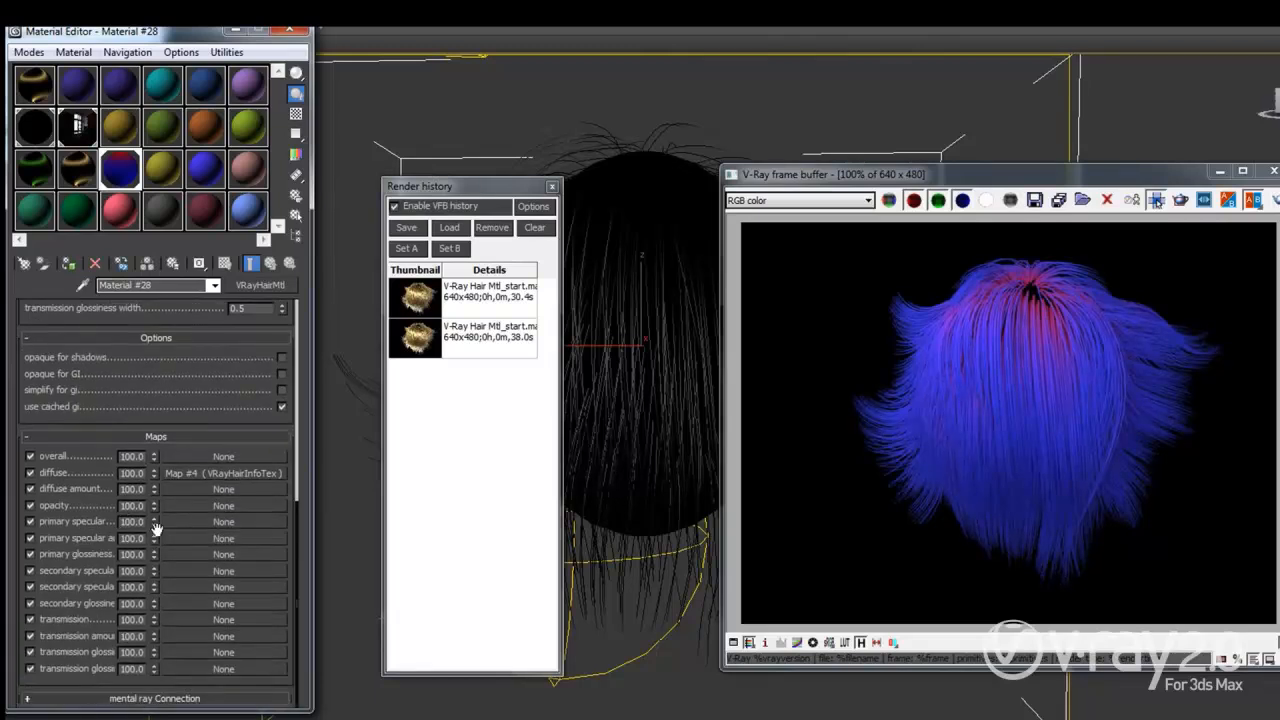